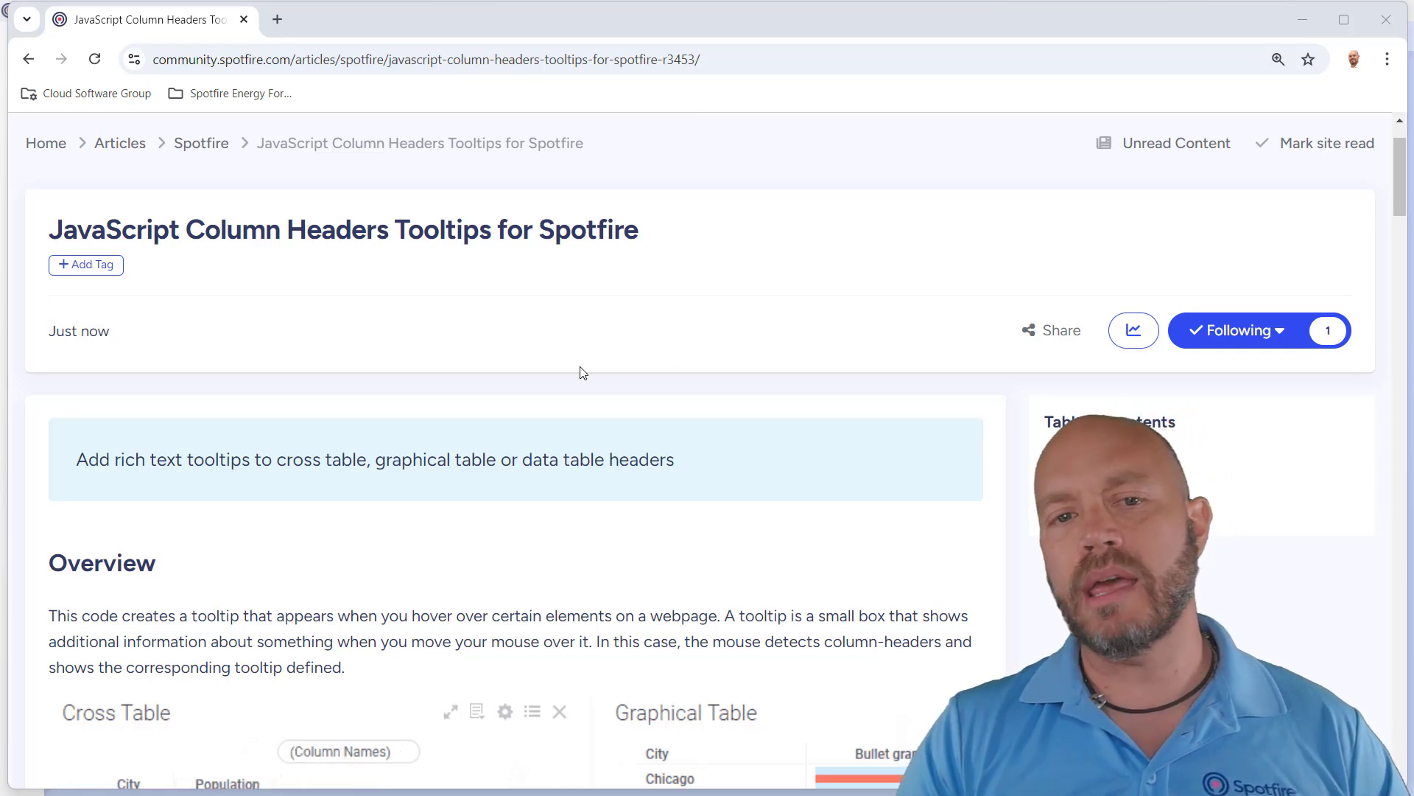
Step: Copy the column-header tooltips code block, from '(() => {' to '})();', from the Spotfire Community article
{"action": "scroll", "coordinate": [581, 372], "scroll_direction": "down", "scroll_amount": 6}
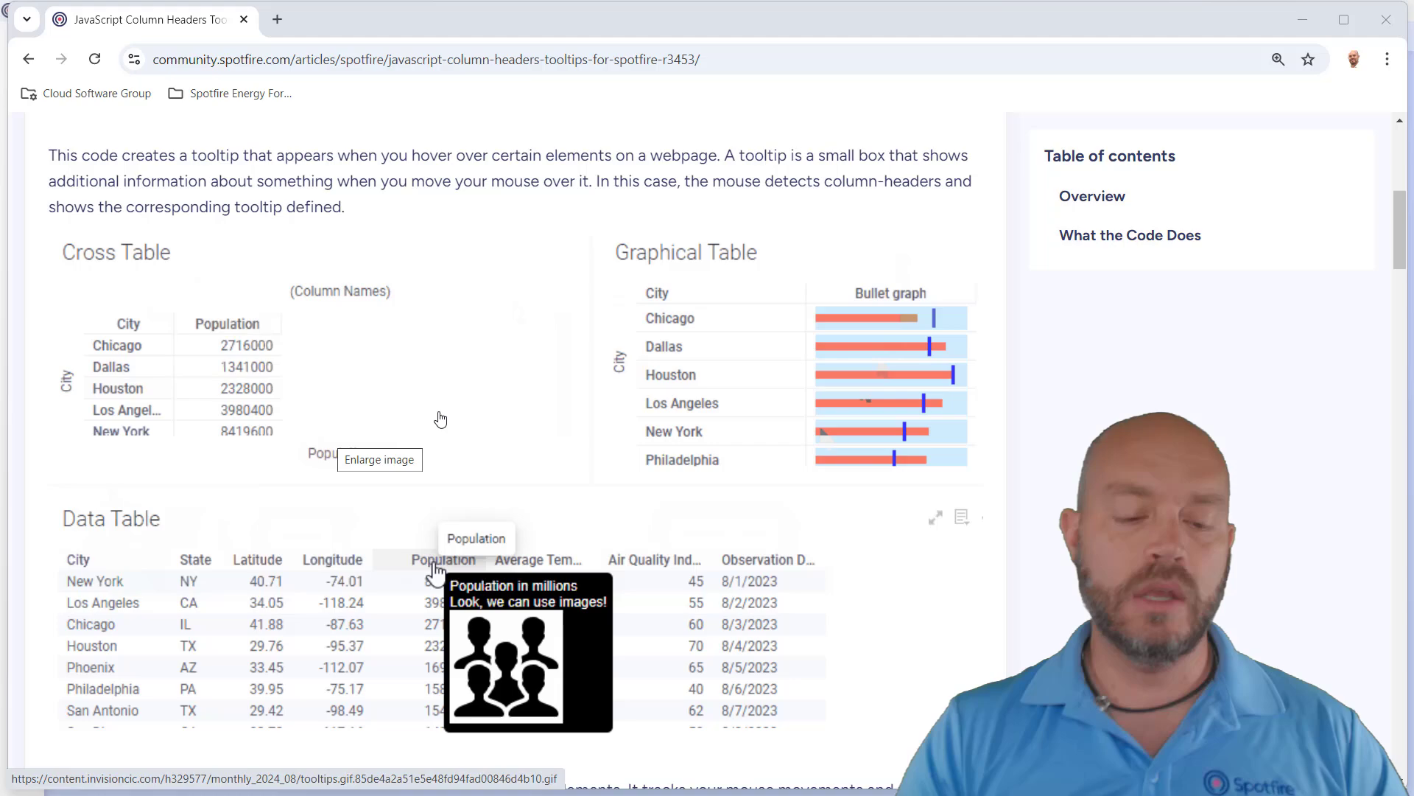
{"action": "scroll", "coordinate": [468, 431], "scroll_direction": "down", "scroll_amount": 8}
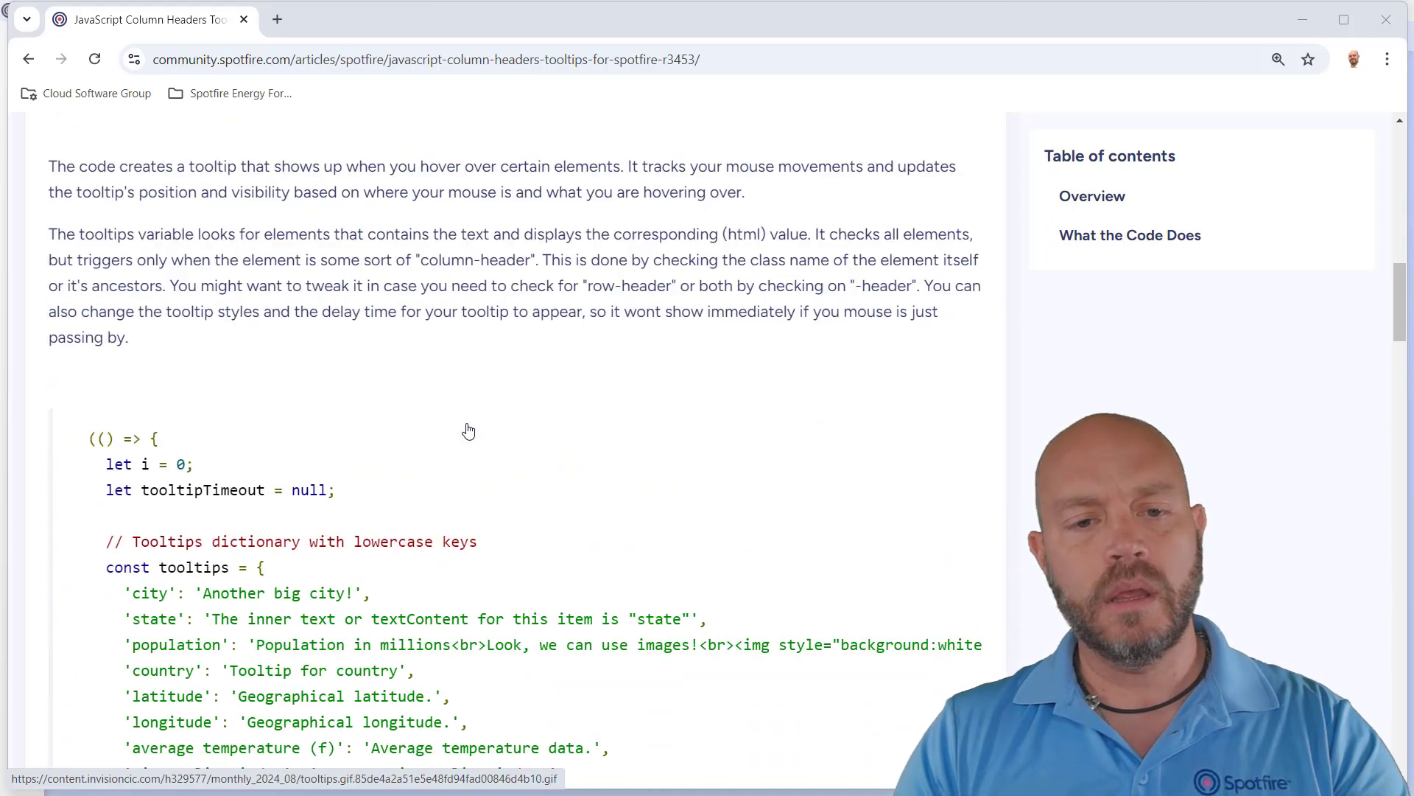
{"action": "scroll", "coordinate": [469, 430], "scroll_direction": "down", "scroll_amount": 5}
{"action": "scroll", "coordinate": [464, 425], "scroll_direction": "up", "scroll_amount": 3}
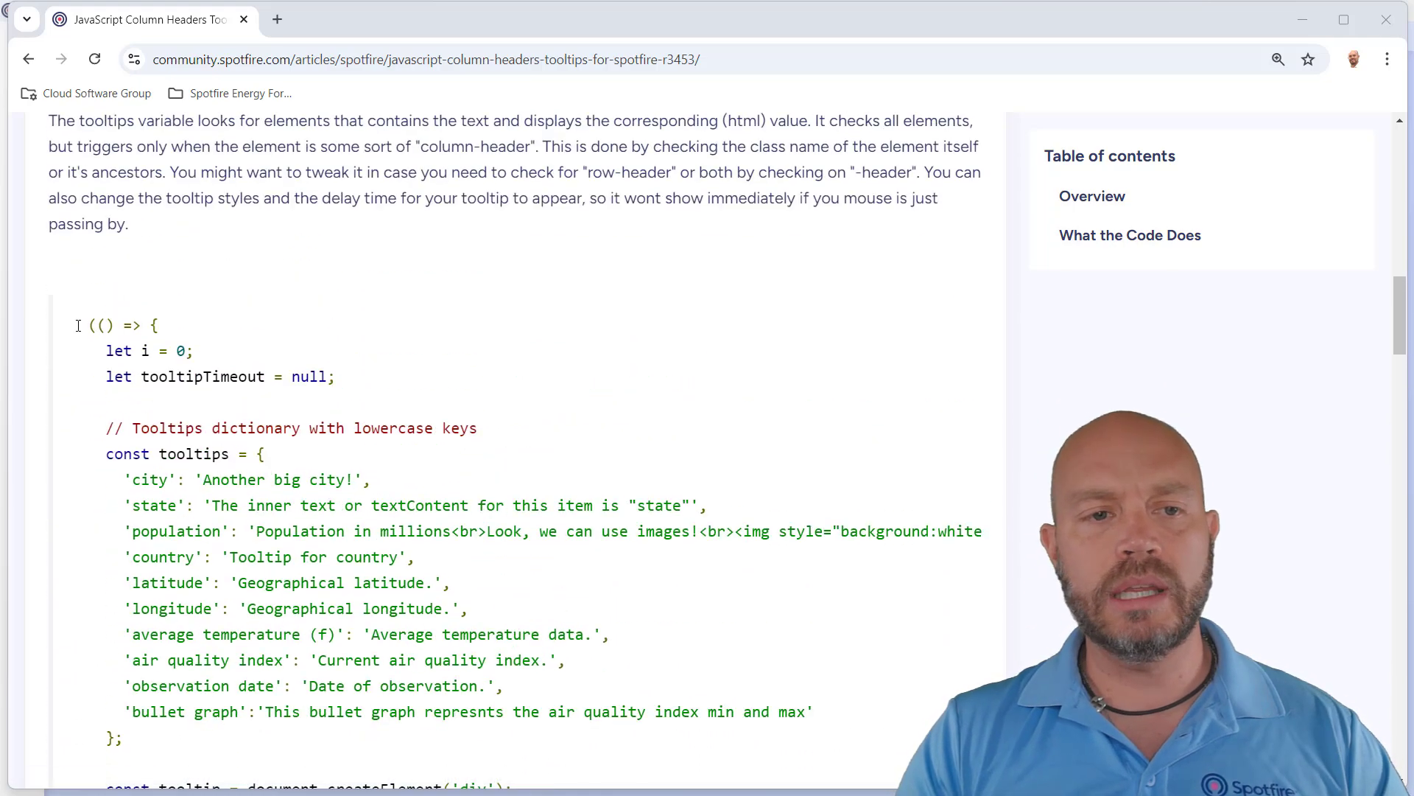
{"action": "left_click_drag", "start_coordinate": [78, 325], "coordinate": [237, 432]}
{"action": "right_click", "coordinate": [276, 364]}
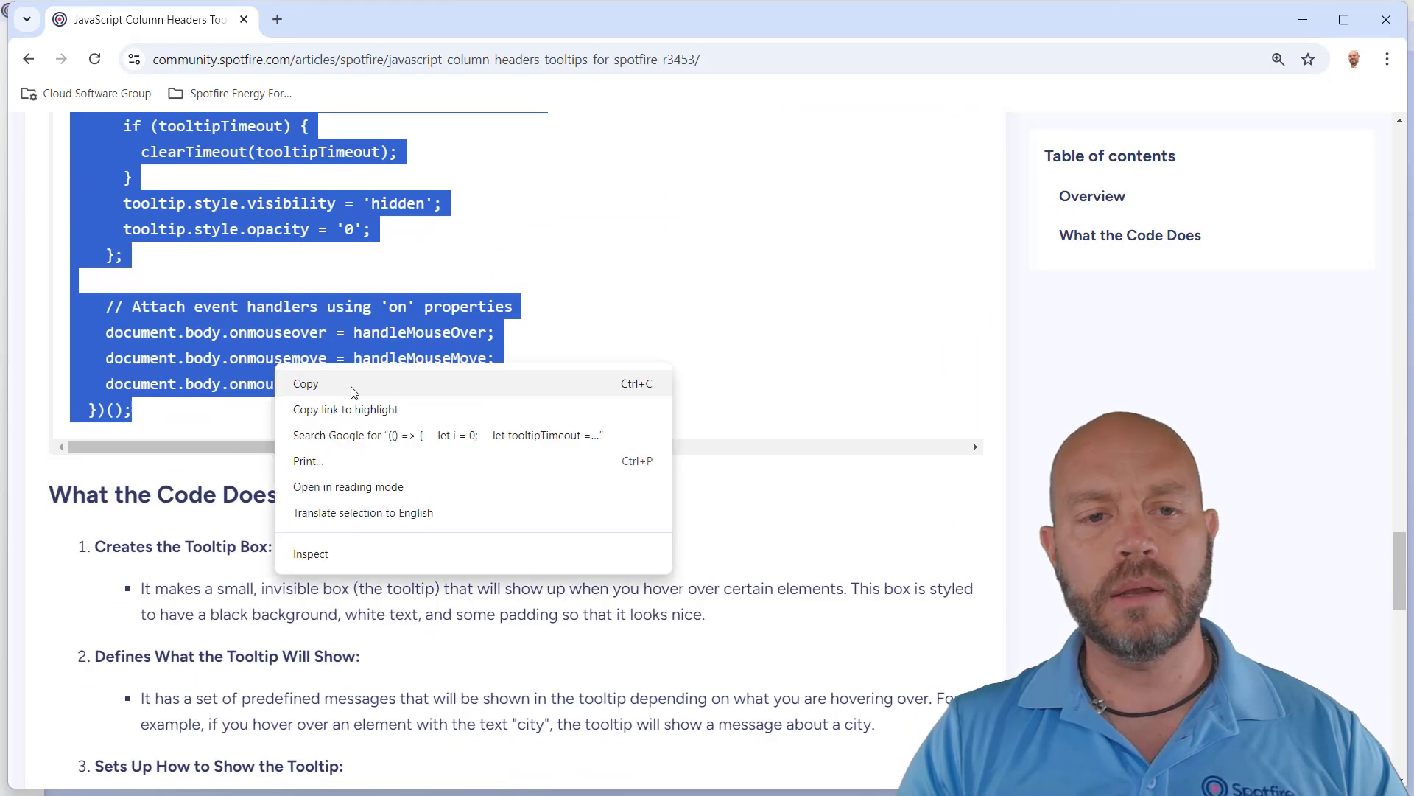
{"action": "left_click", "coordinate": [352, 391]}
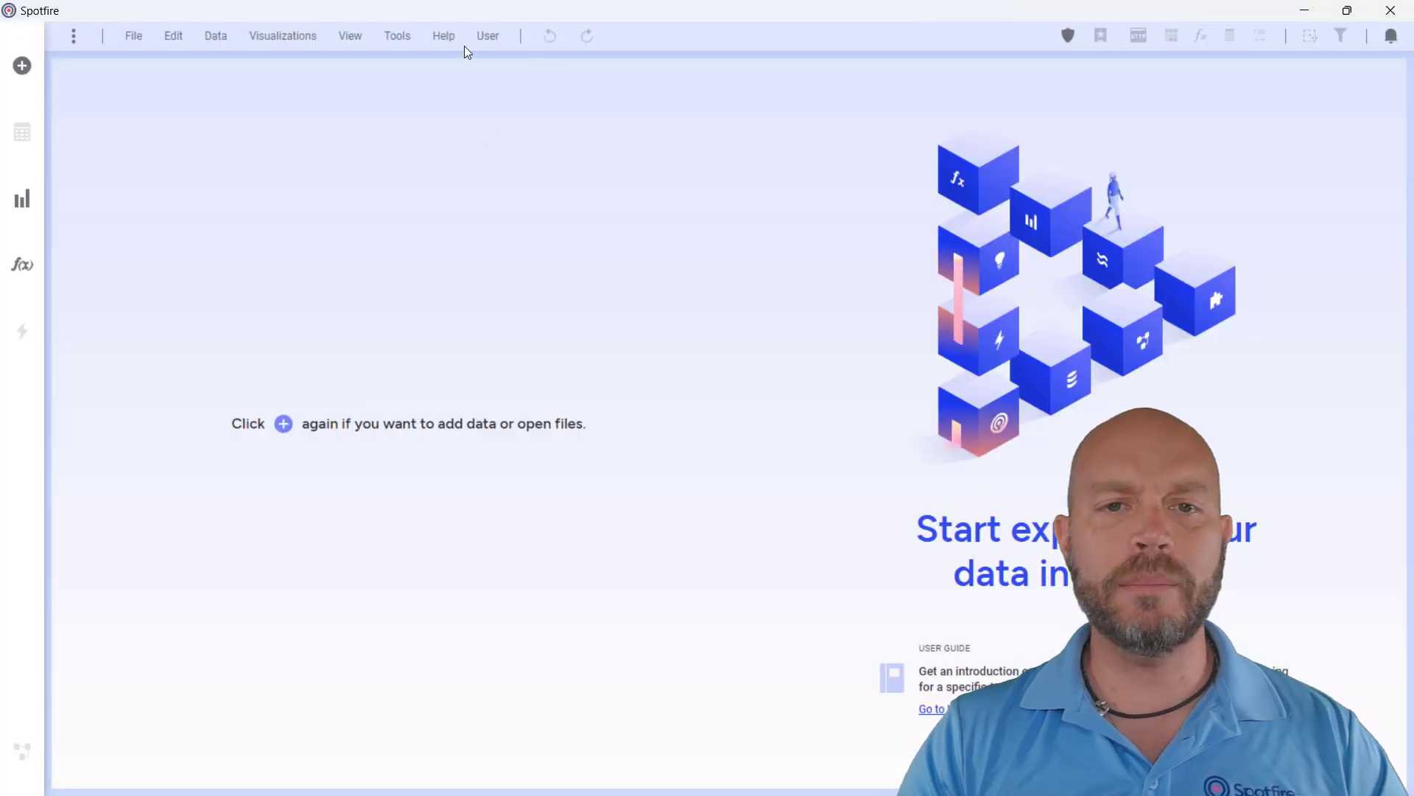
Step: Open the Expense Analyzer Dashboard.dxp sample from the Recommended Sample analyses list
{"action": "left_click", "coordinate": [131, 37]}
{"action": "mouse_move", "coordinate": [170, 132]}
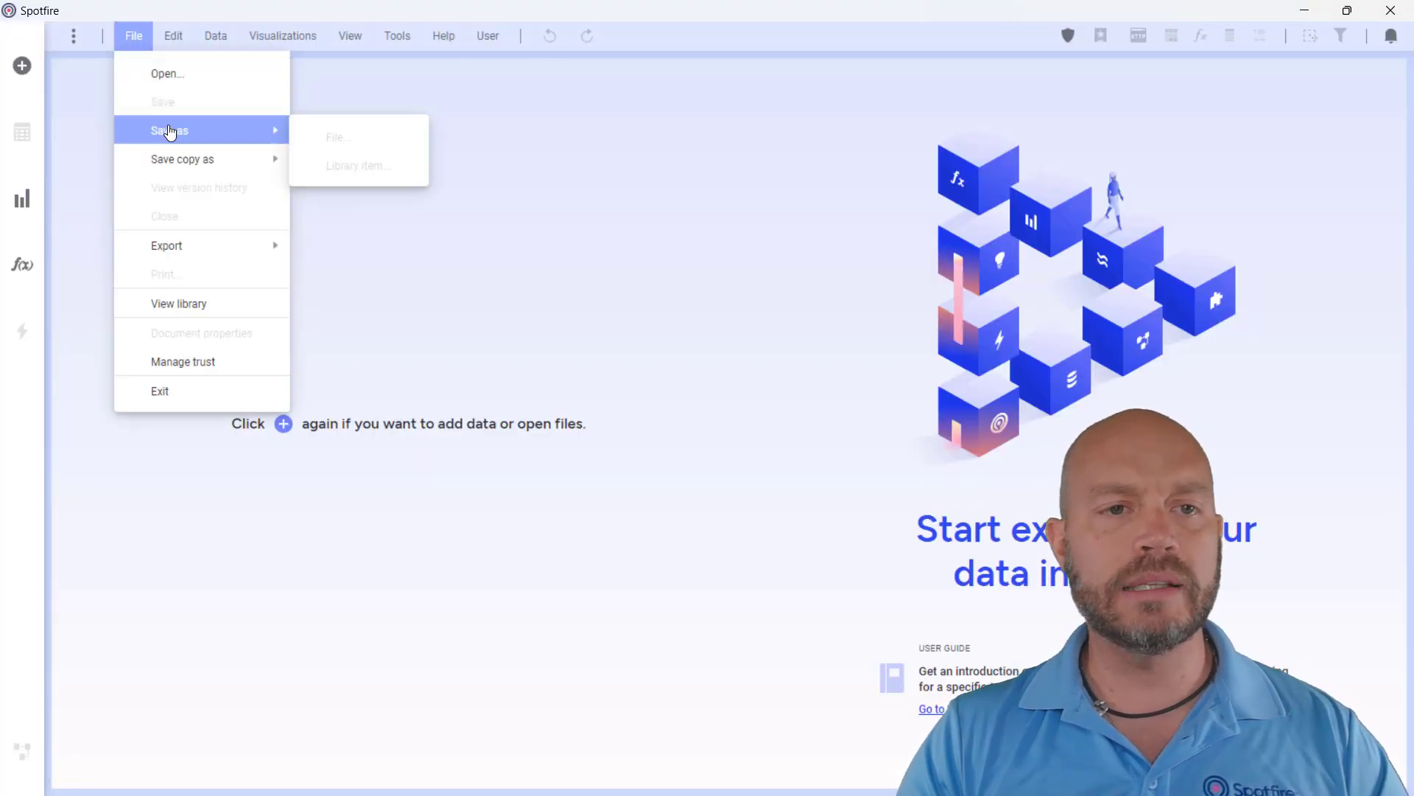
{"action": "left_click", "coordinate": [171, 74]}
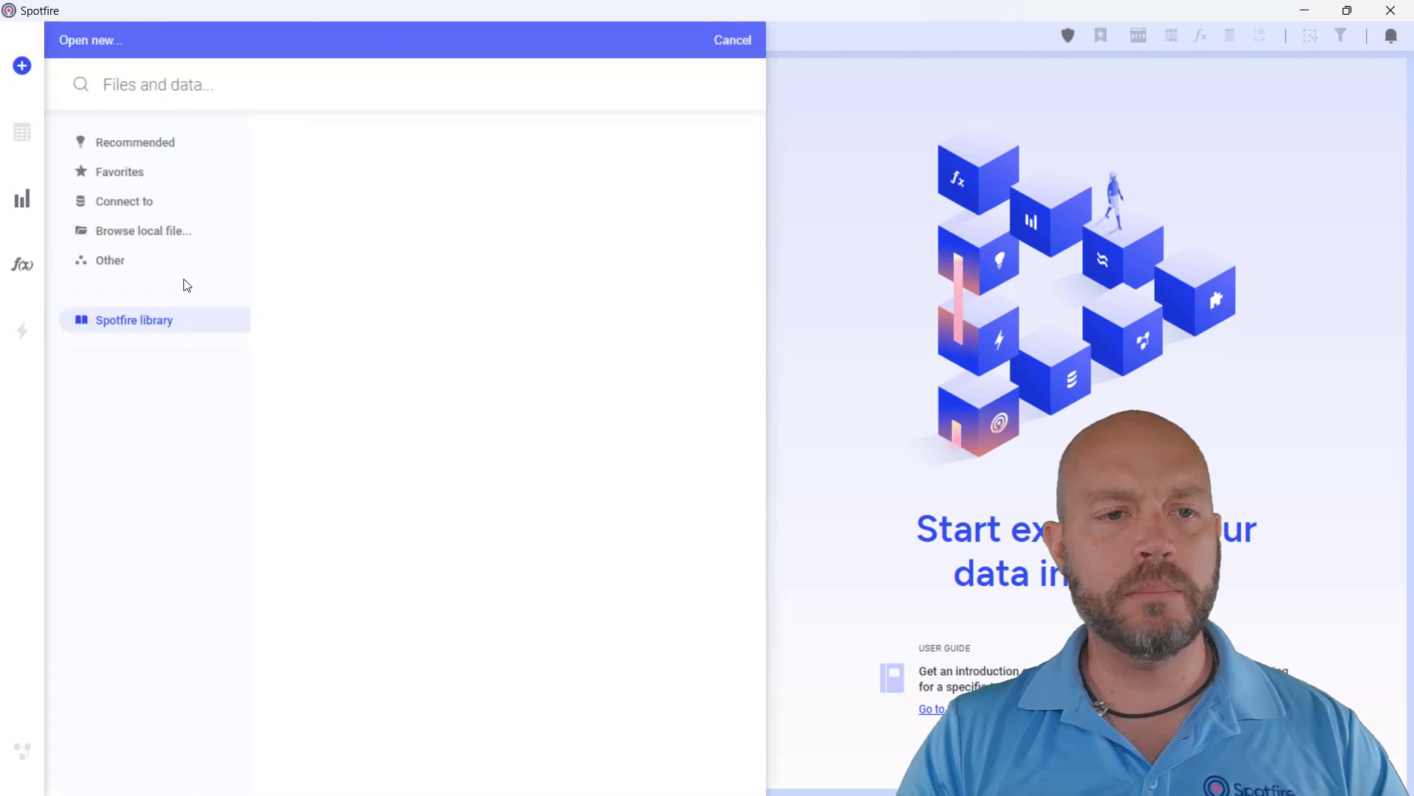
{"action": "scroll", "coordinate": [431, 567], "scroll_direction": "down", "scroll_amount": 7}
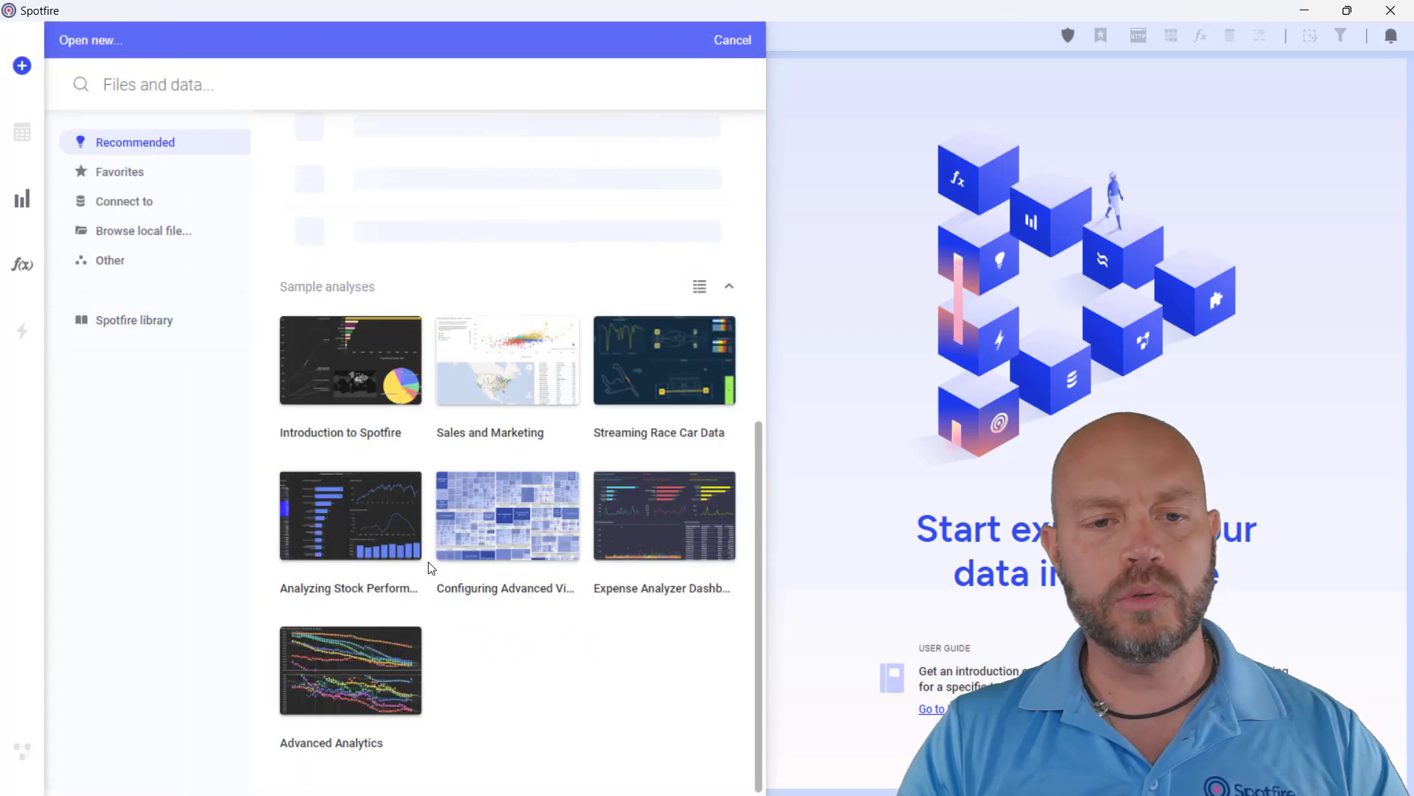
{"action": "left_click", "coordinate": [667, 554]}
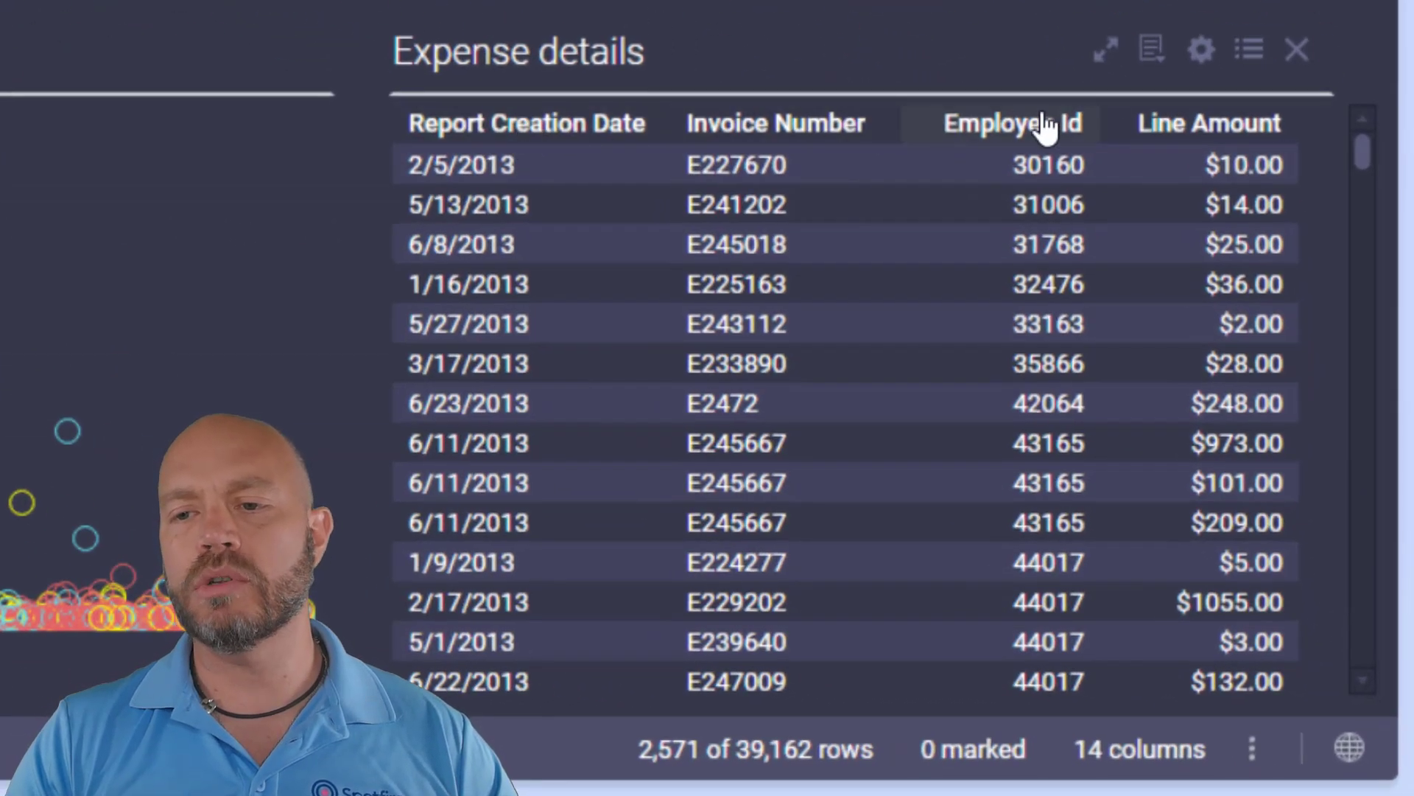
{"action": "mouse_move", "coordinate": [571, 140]}
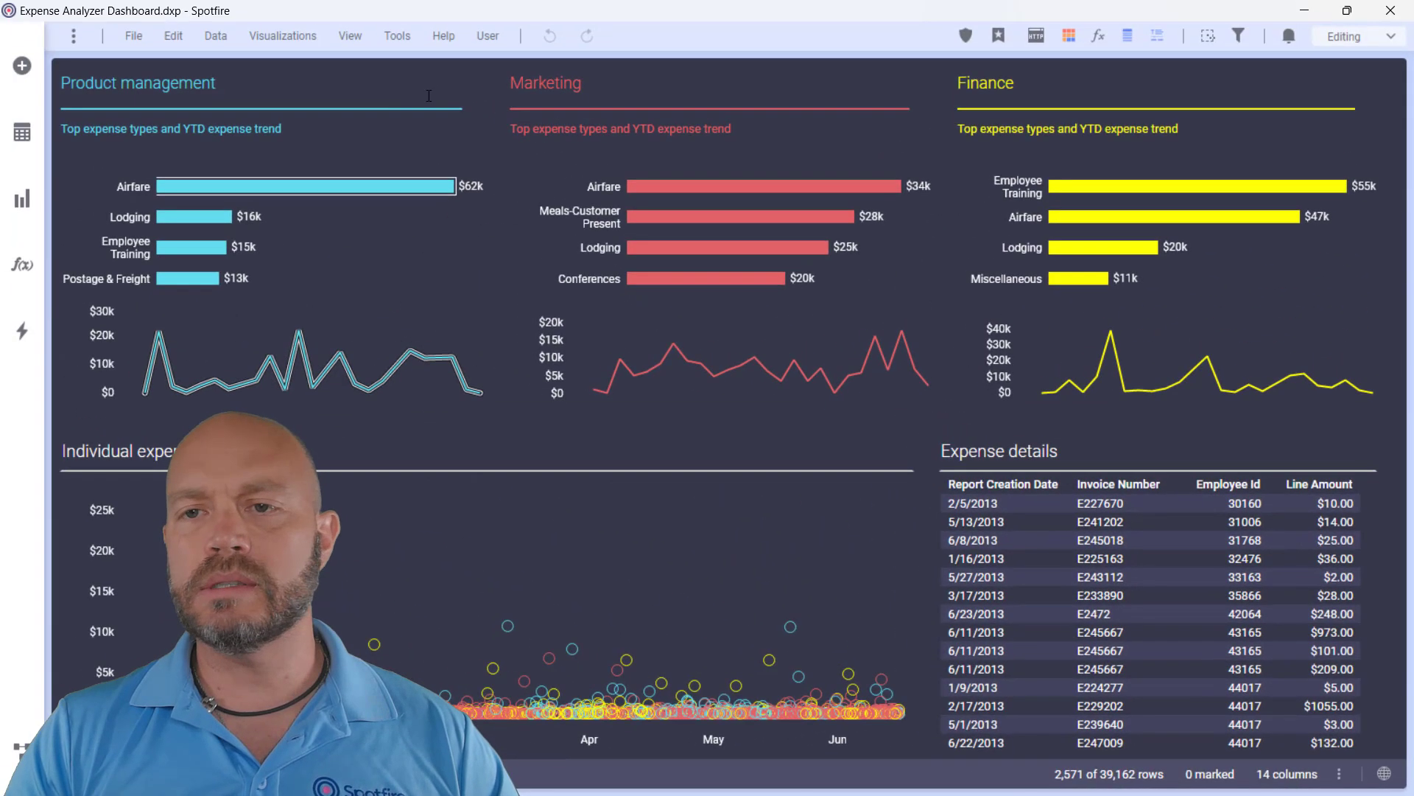
Step: Edit the Product management text area's HTML and start a new JavaScript script
{"action": "right_click", "coordinate": [323, 84]}
{"action": "left_click", "coordinate": [366, 116]}
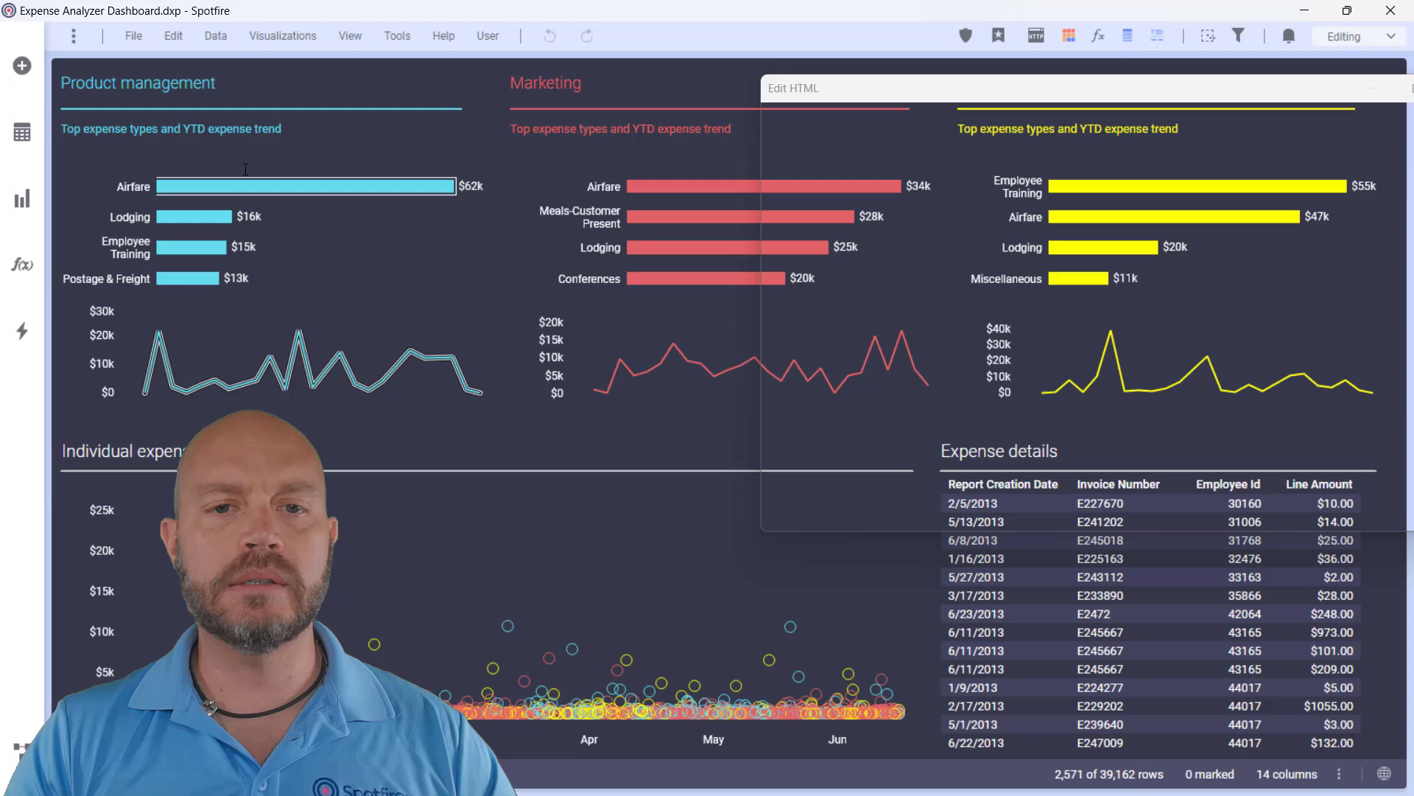
{"action": "left_click_drag", "start_coordinate": [1156, 90], "coordinate": [689, 321]}
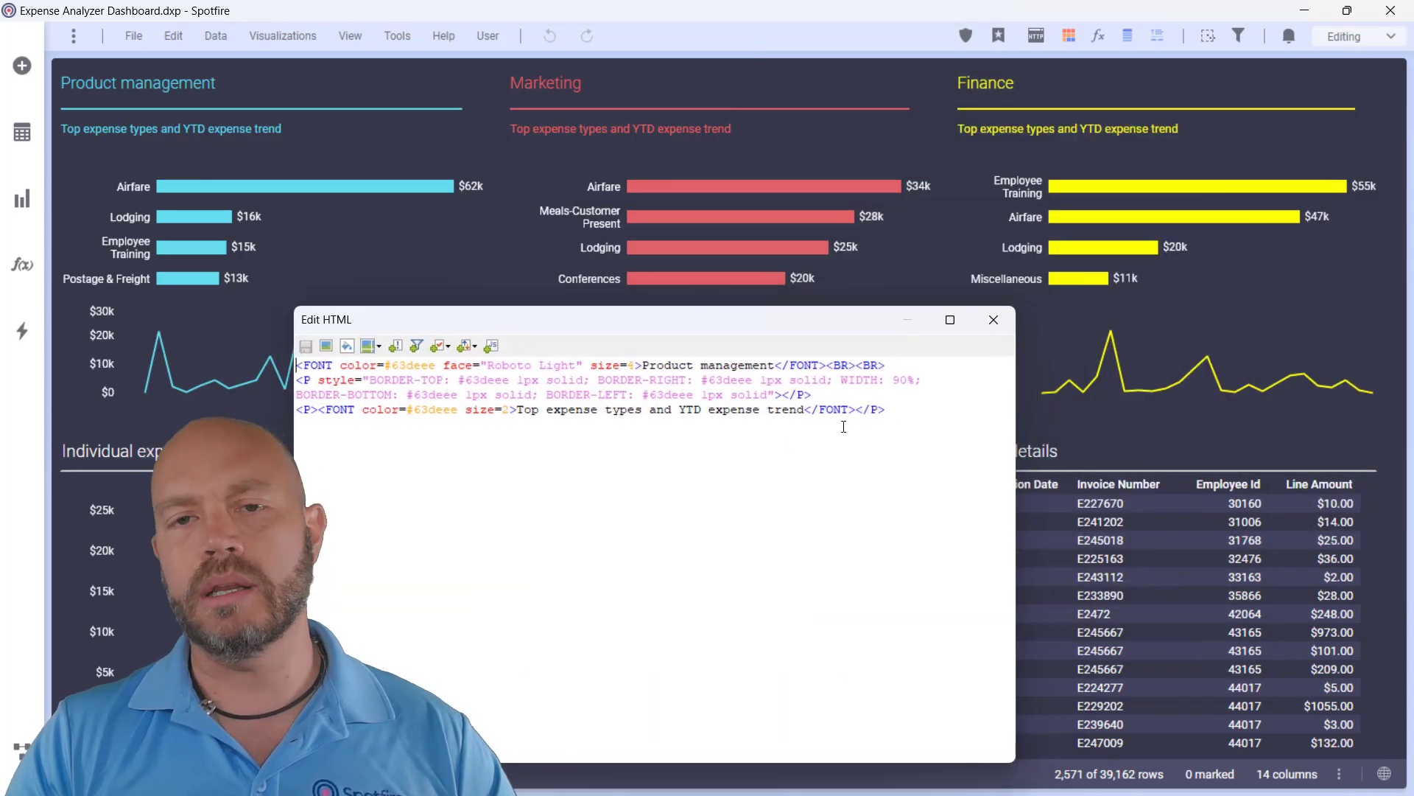
{"action": "left_click", "coordinate": [490, 345]}
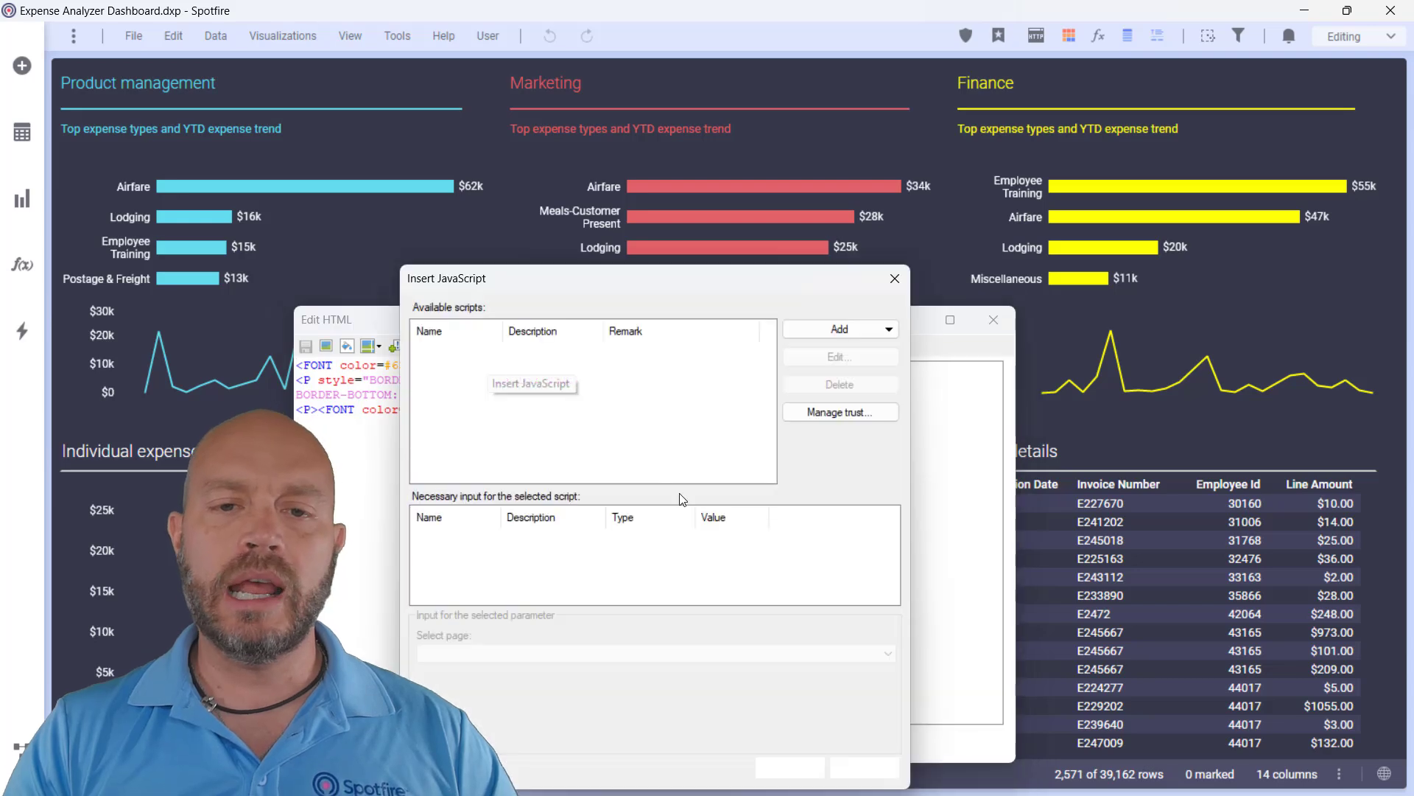
{"action": "left_click", "coordinate": [864, 332]}
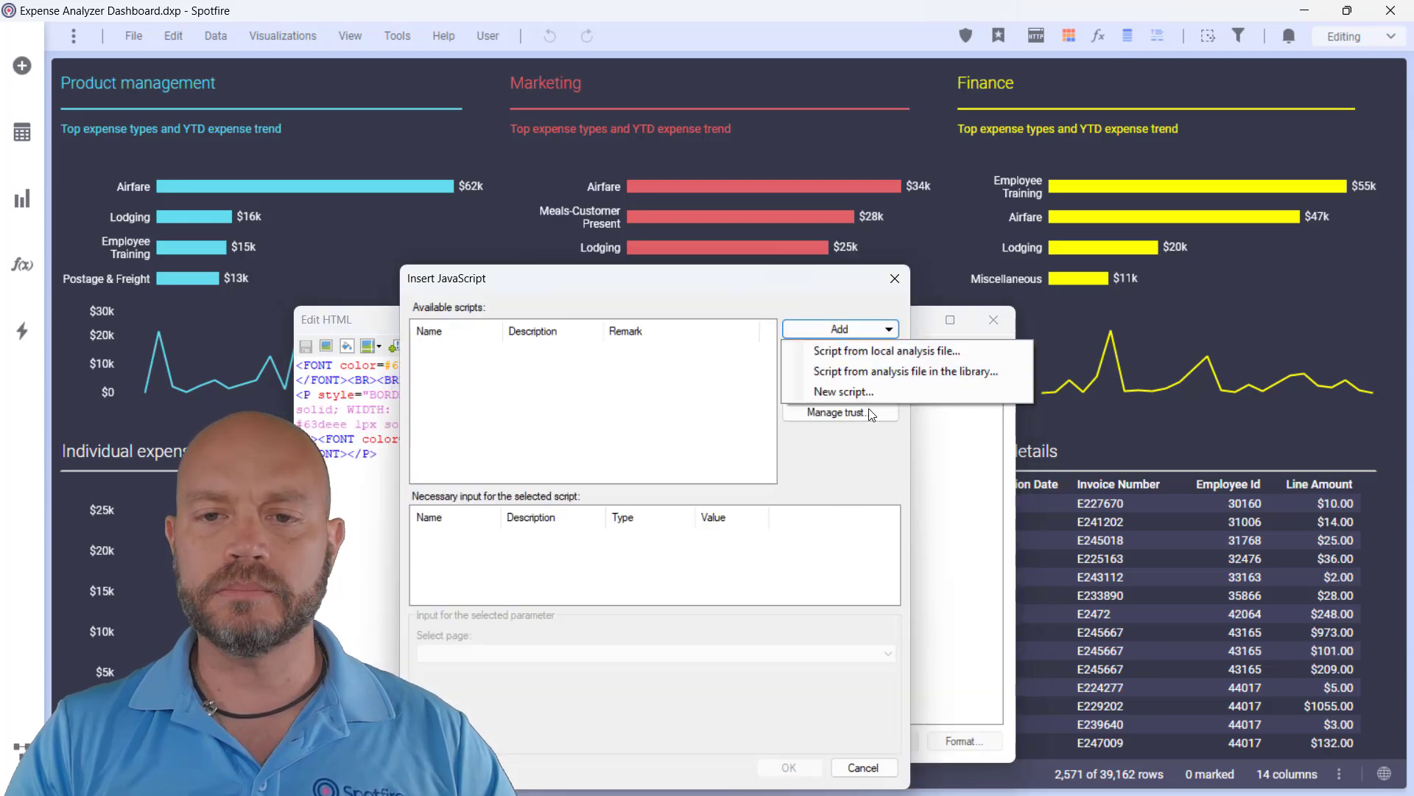
{"action": "left_click", "coordinate": [847, 390]}
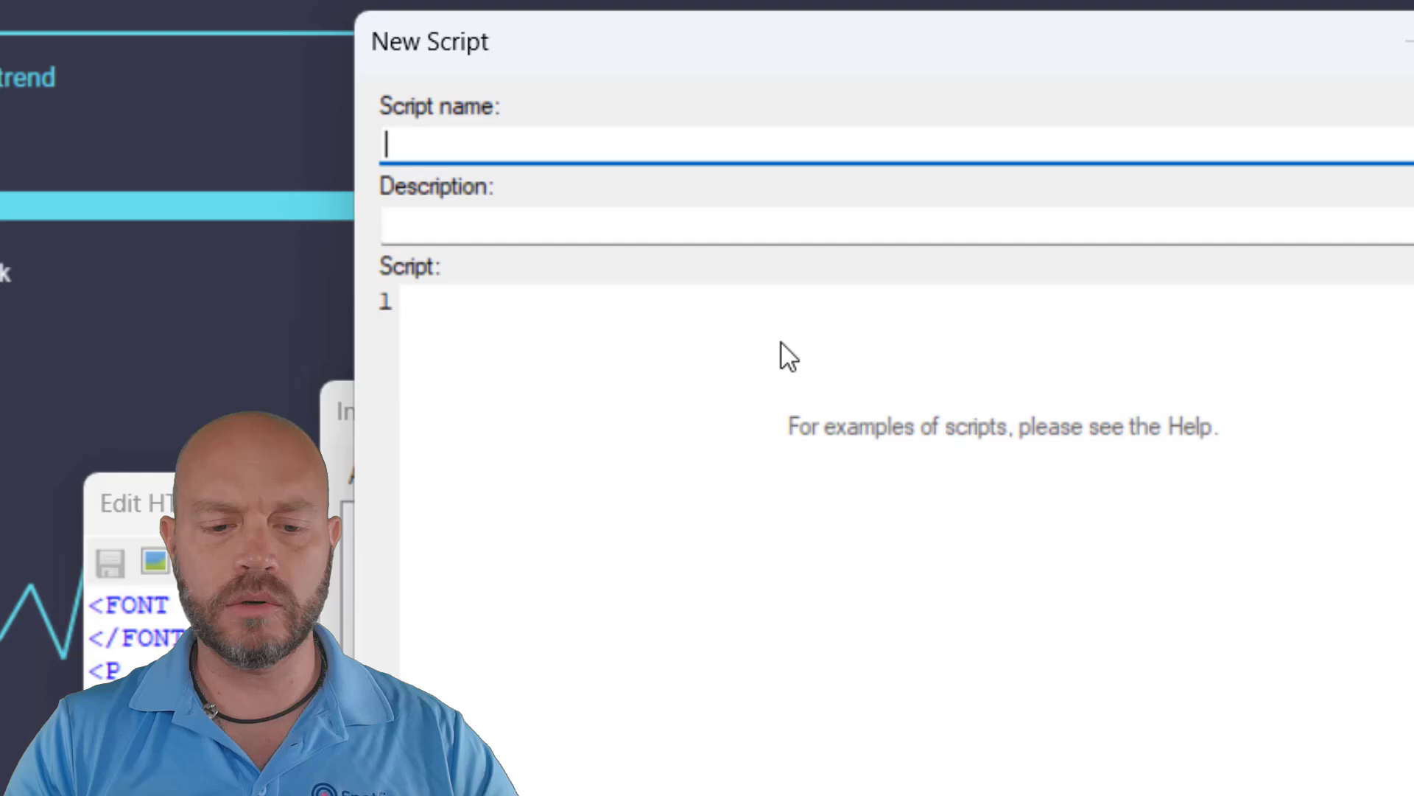
Step: Name the script tooltips.js and paste the copied tooltips code into its body
{"action": "type", "text": "tooltips"}
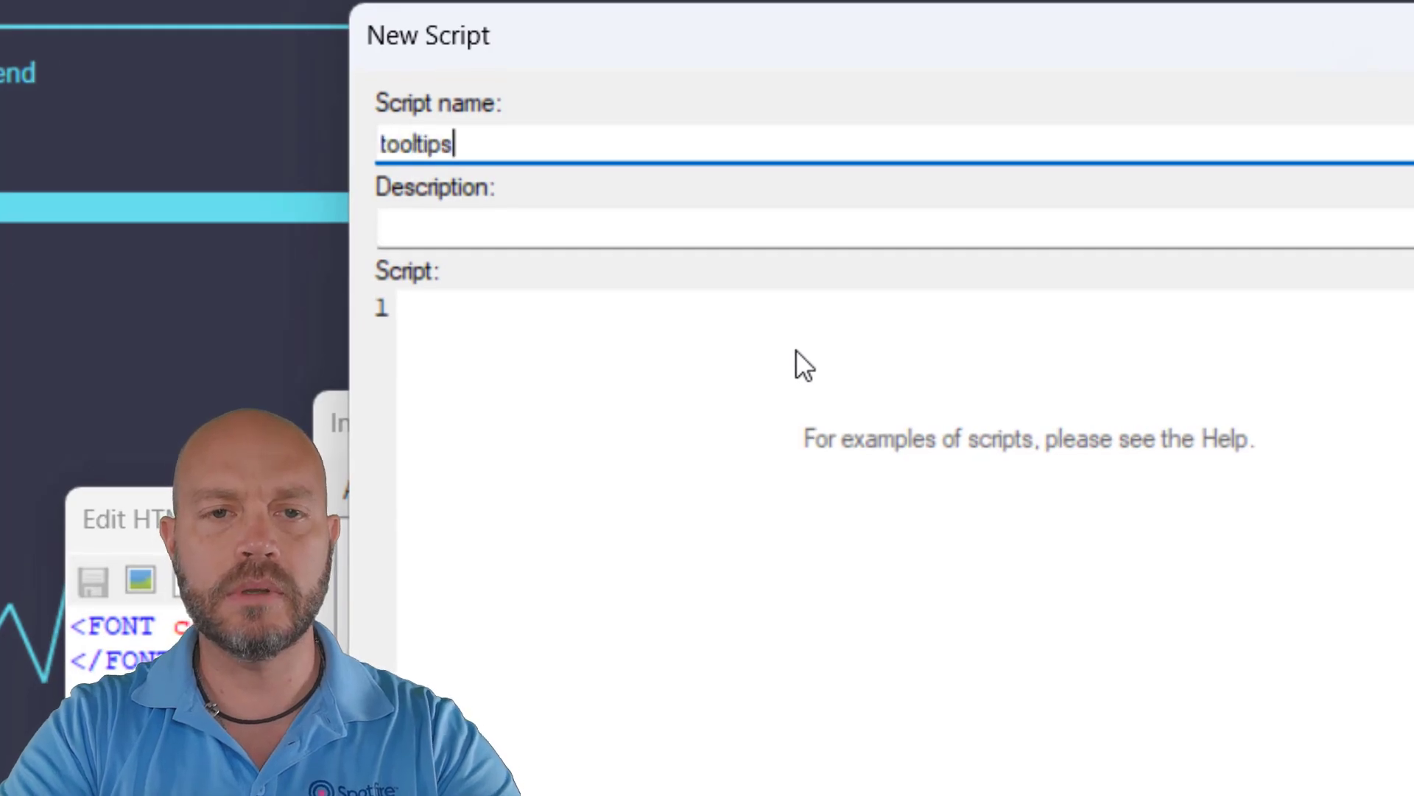
{"action": "type", "text": ".js"}
{"action": "key", "text": "Tab"}
{"action": "key", "text": "Tab"}
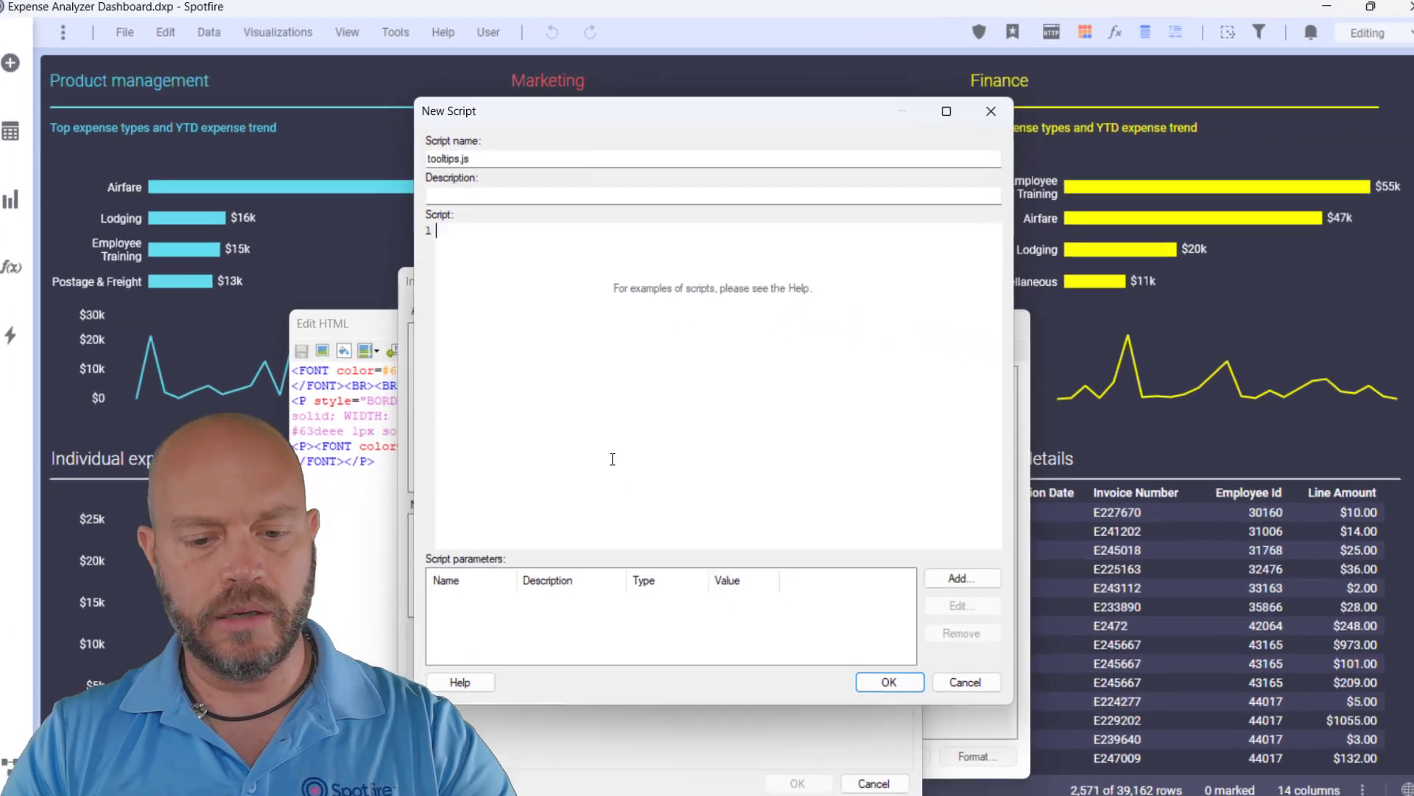
{"action": "key", "text": "ctrl+v"}
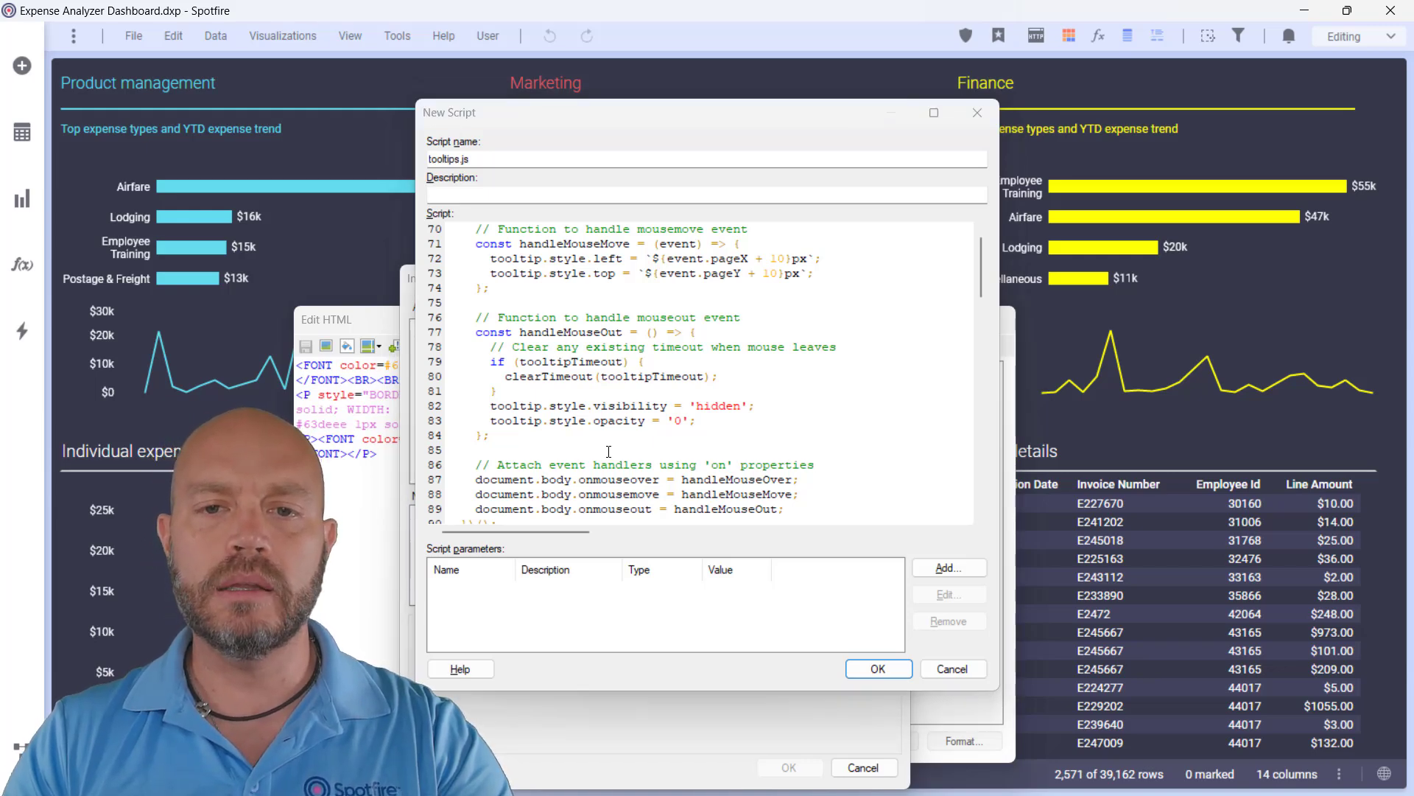
Step: Use the community article's web address as the script description
{"action": "key", "text": "alt+Tab"}
{"action": "left_click", "coordinate": [496, 58]}
{"action": "key", "text": "ctrl+c"}
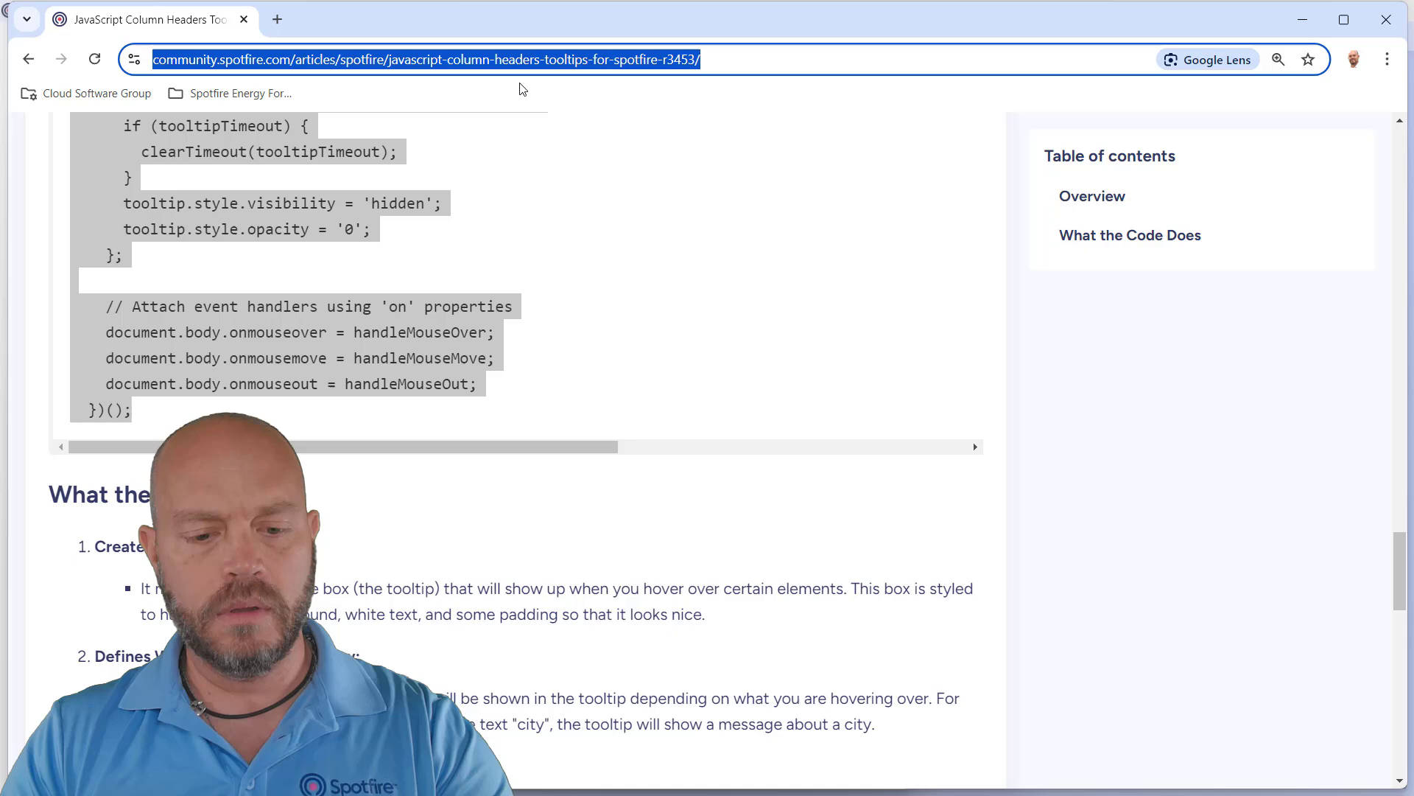
{"action": "key", "text": "alt+Tab"}
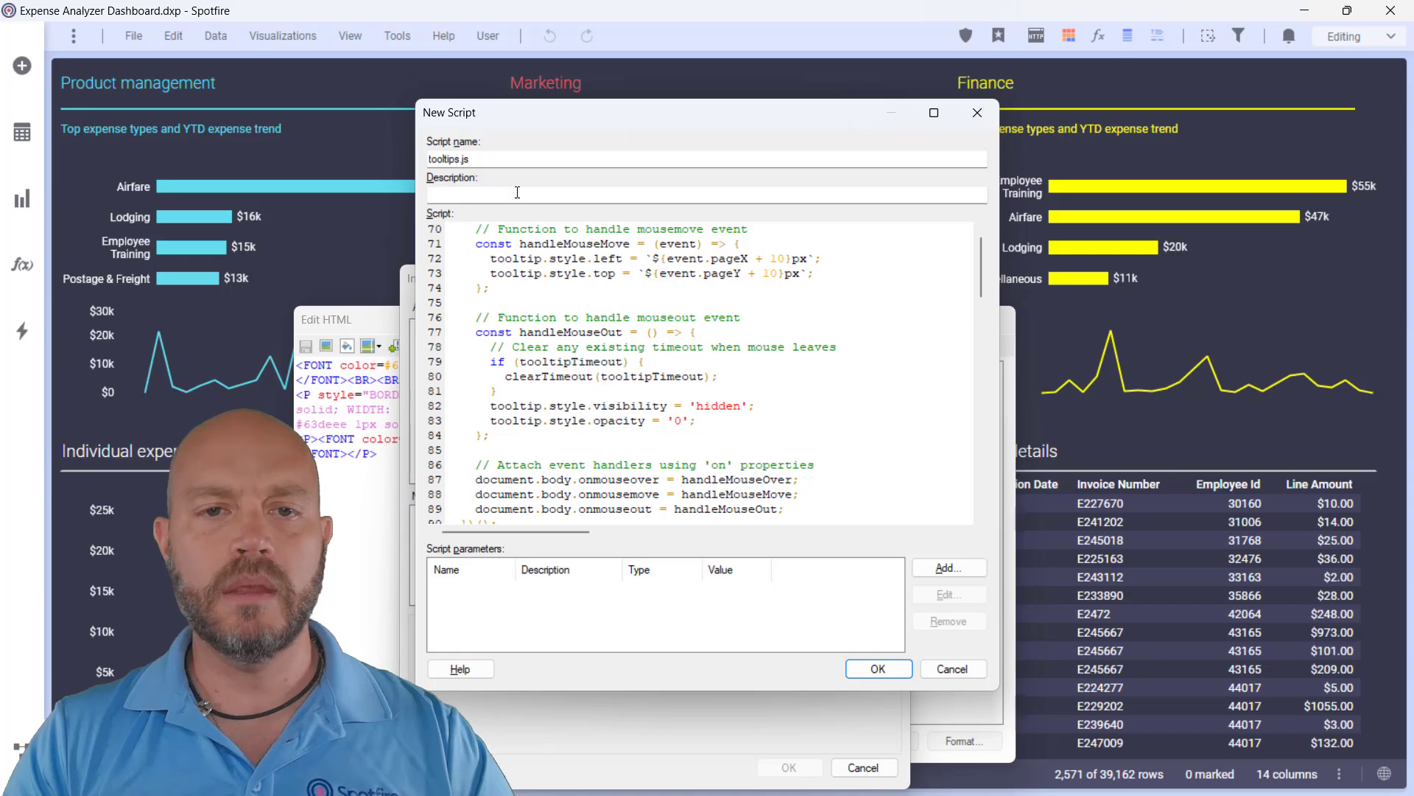
{"action": "left_click", "coordinate": [517, 192]}
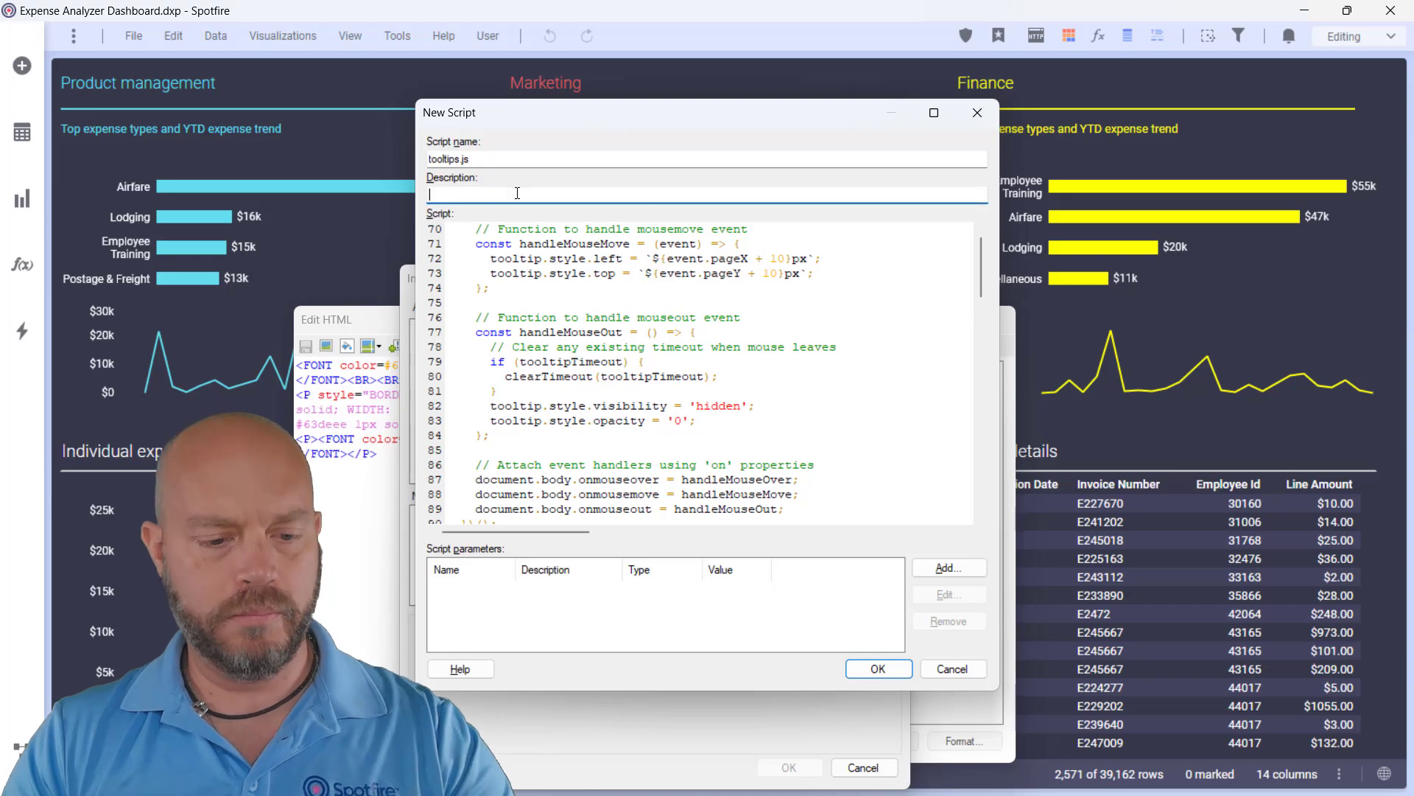
{"action": "key", "text": "ctrl+v"}
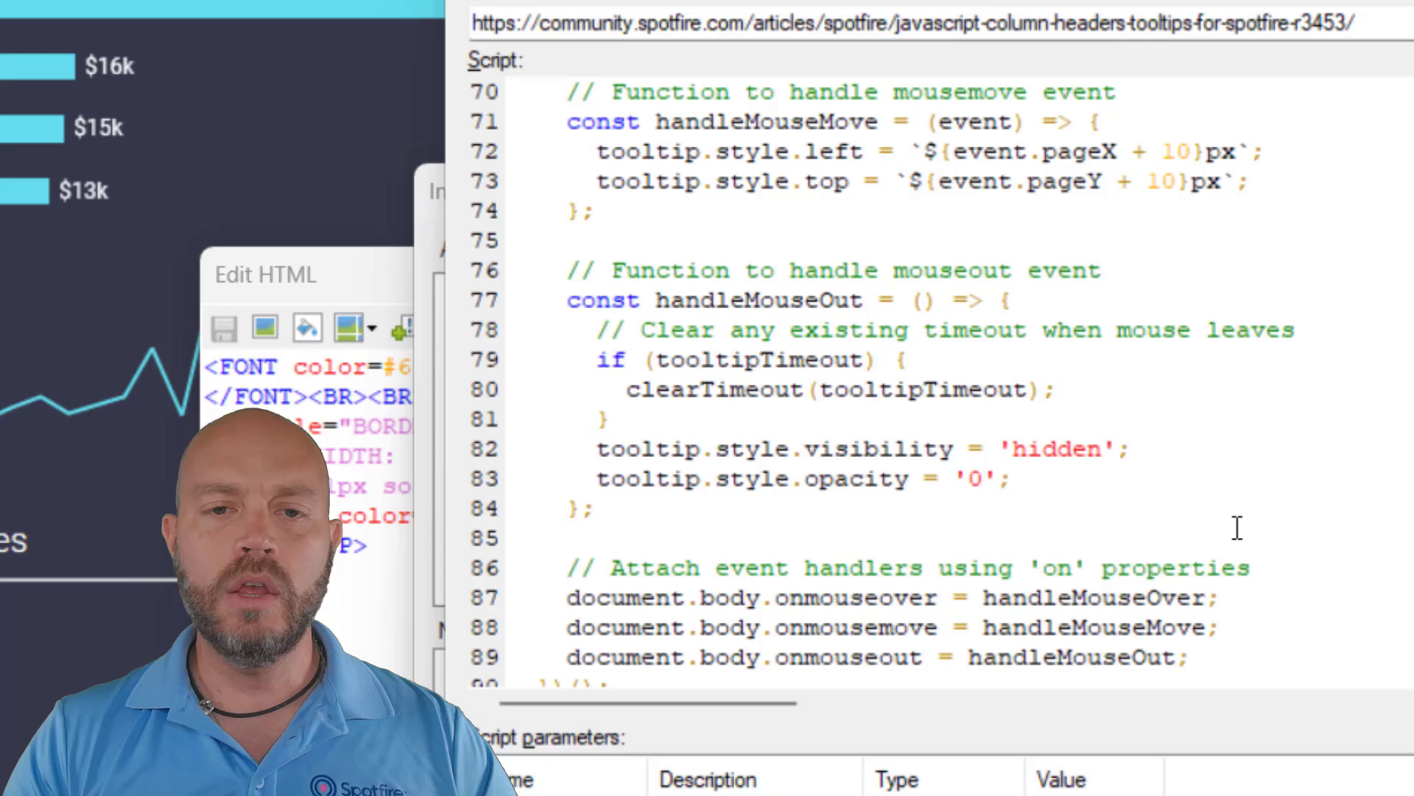
Step: Examine the 'city' and 'population' tooltip entries in the script
{"action": "scroll", "coordinate": [870, 259], "scroll_direction": "up", "scroll_amount": 20}
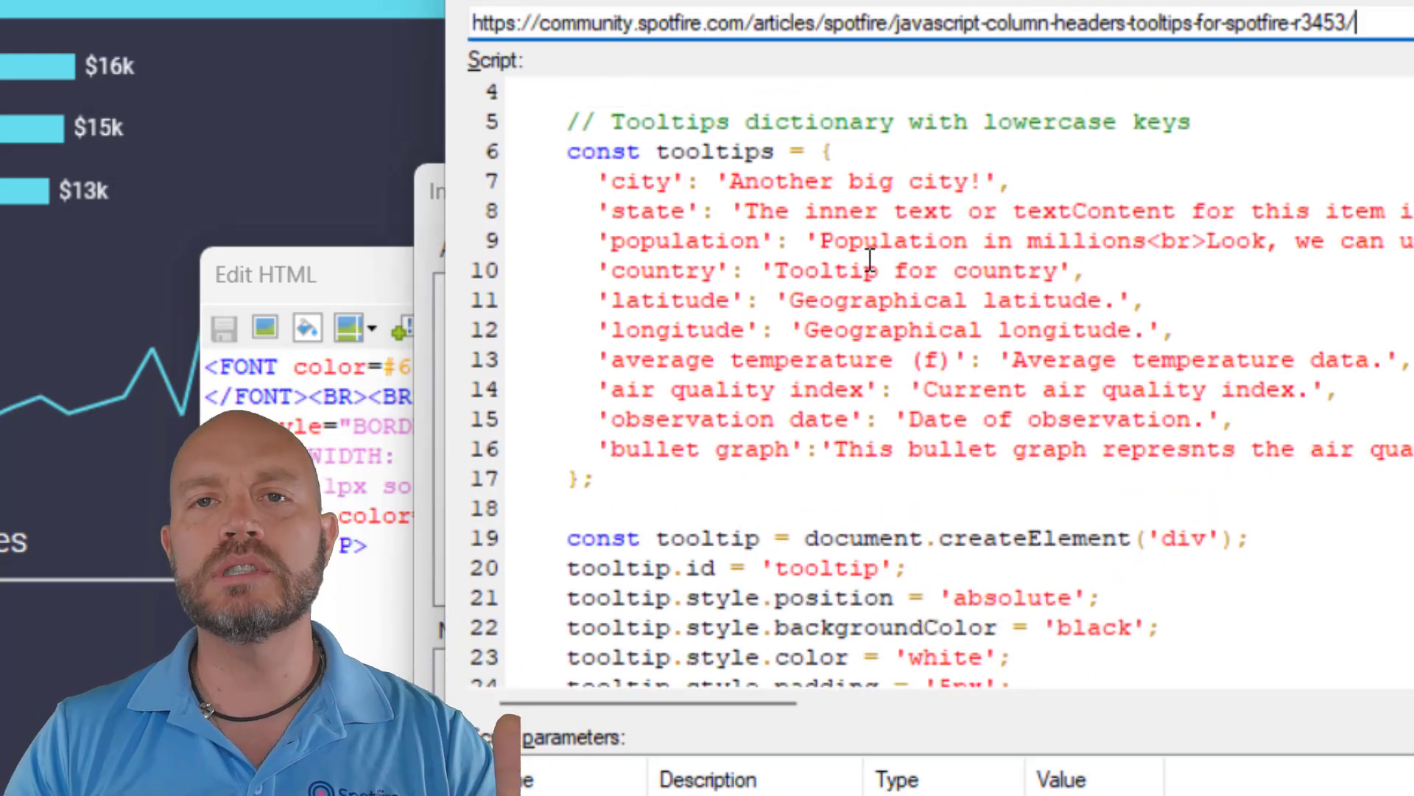
{"action": "double_click", "coordinate": [655, 180]}
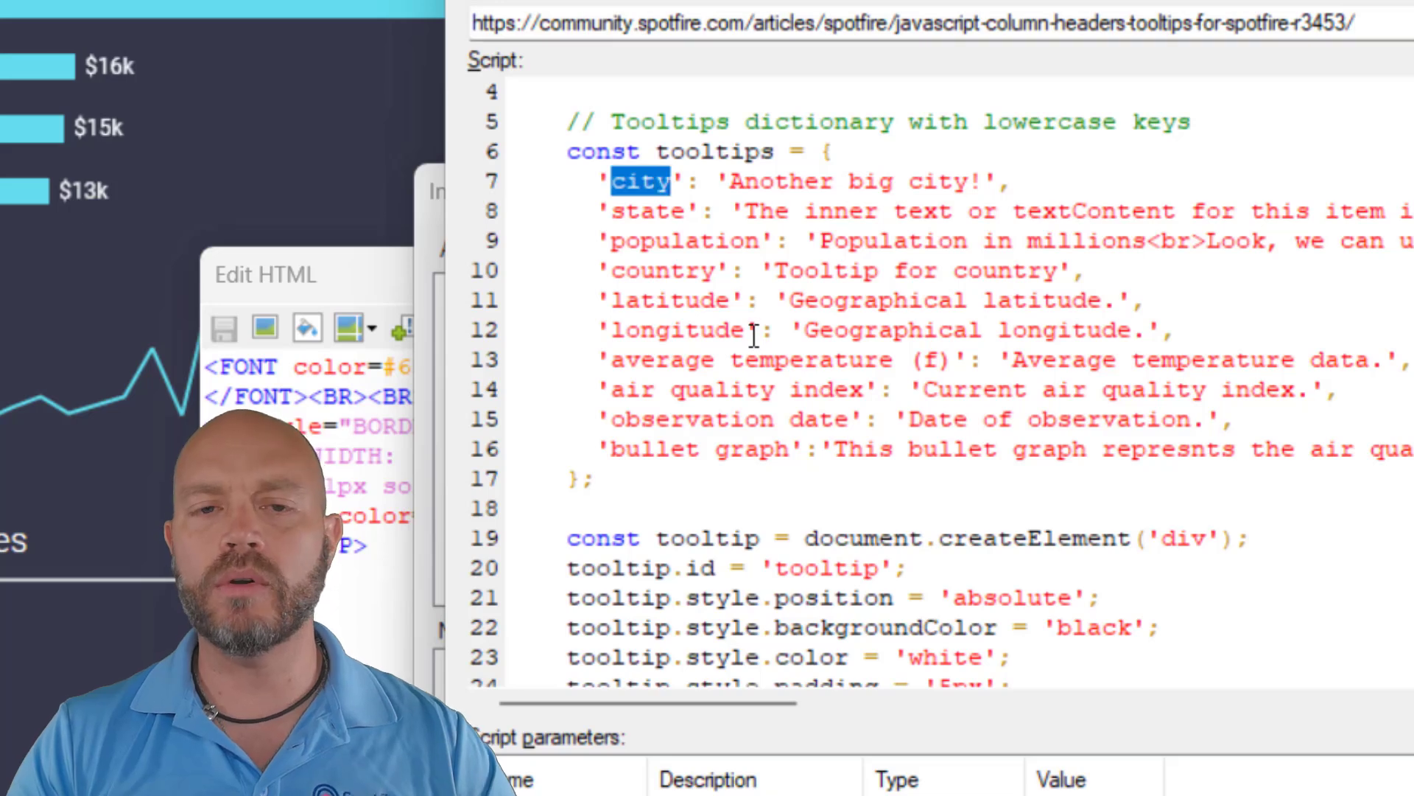
{"action": "left_click_drag", "start_coordinate": [732, 177], "coordinate": [974, 170]}
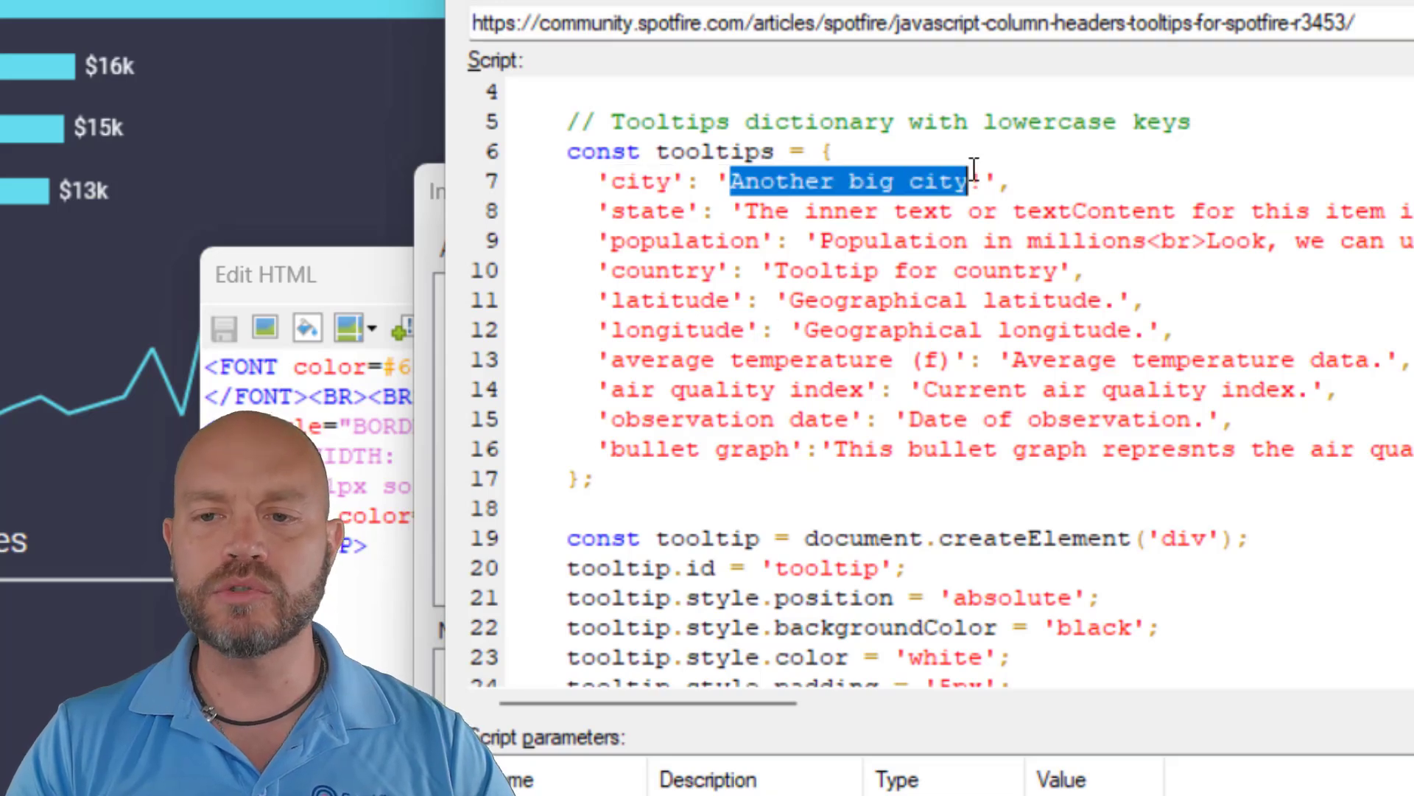
{"action": "double_click", "coordinate": [644, 181]}
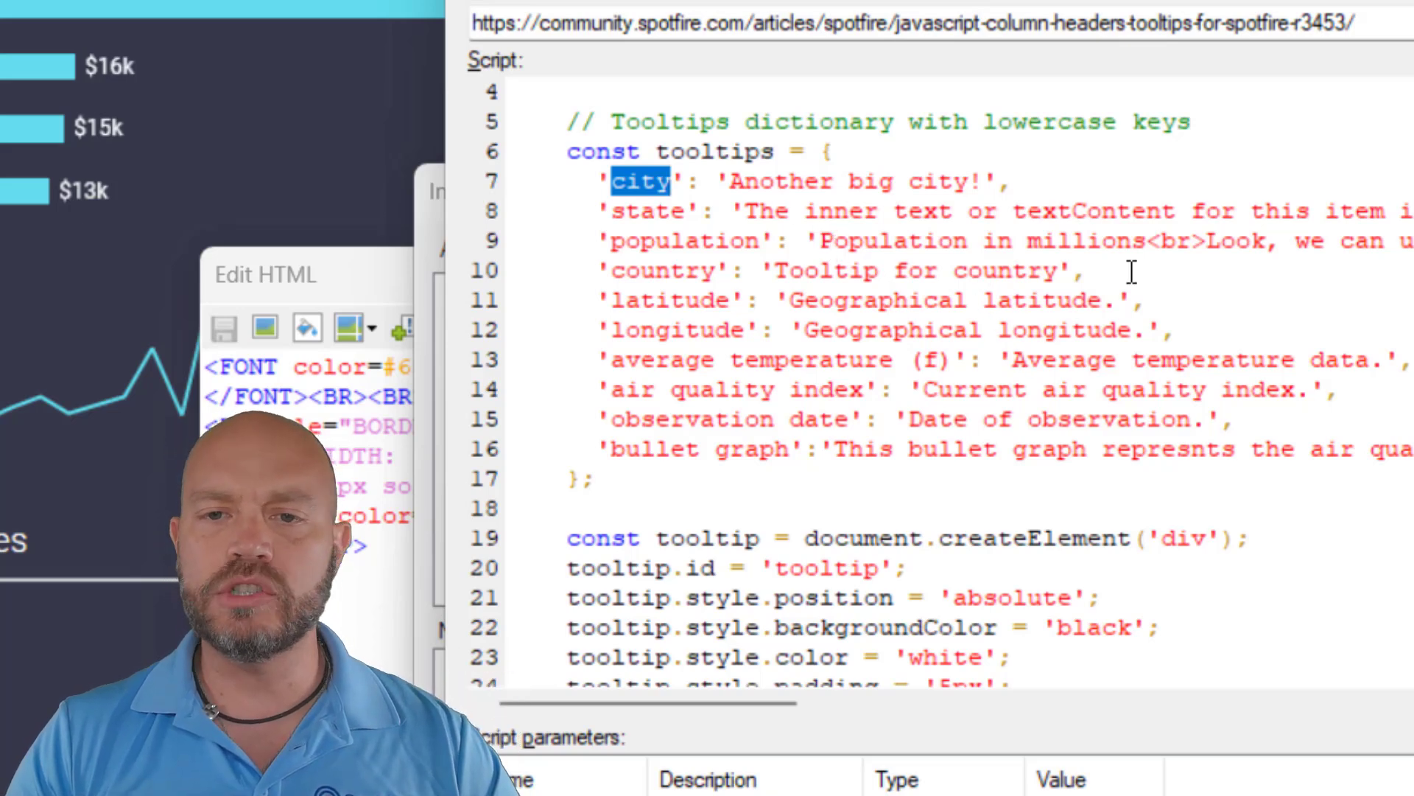
{"action": "left_click_drag", "start_coordinate": [1149, 243], "coordinate": [1206, 243]}
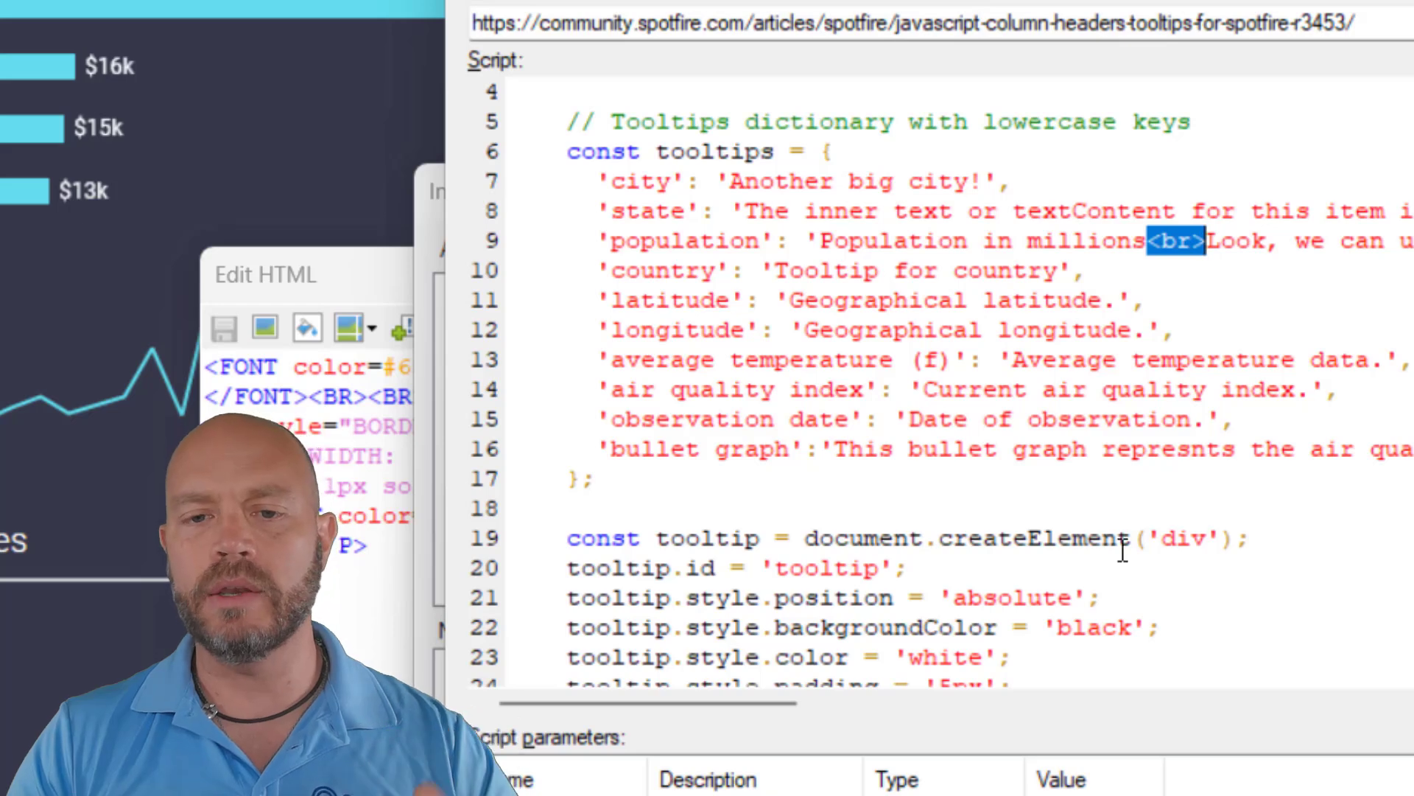
{"action": "left_click_drag", "start_coordinate": [770, 703], "coordinate": [988, 701]}
{"action": "left_click_drag", "start_coordinate": [744, 242], "coordinate": [1130, 259]}
{"action": "scroll", "coordinate": [1130, 259], "scroll_direction": "left", "scroll_amount": 3}
{"action": "left_click", "coordinate": [1090, 305]}
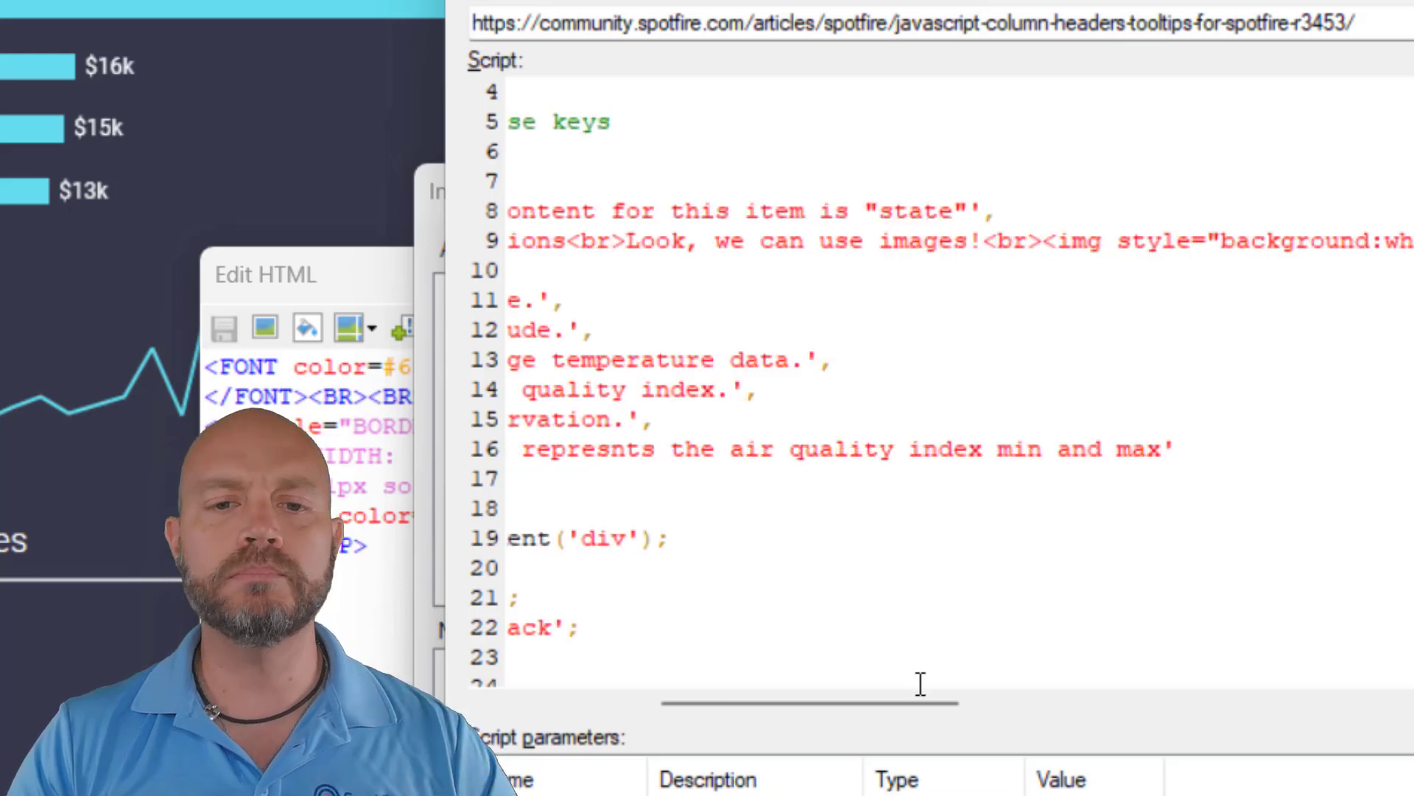
{"action": "left_click_drag", "start_coordinate": [886, 705], "coordinate": [710, 704]}
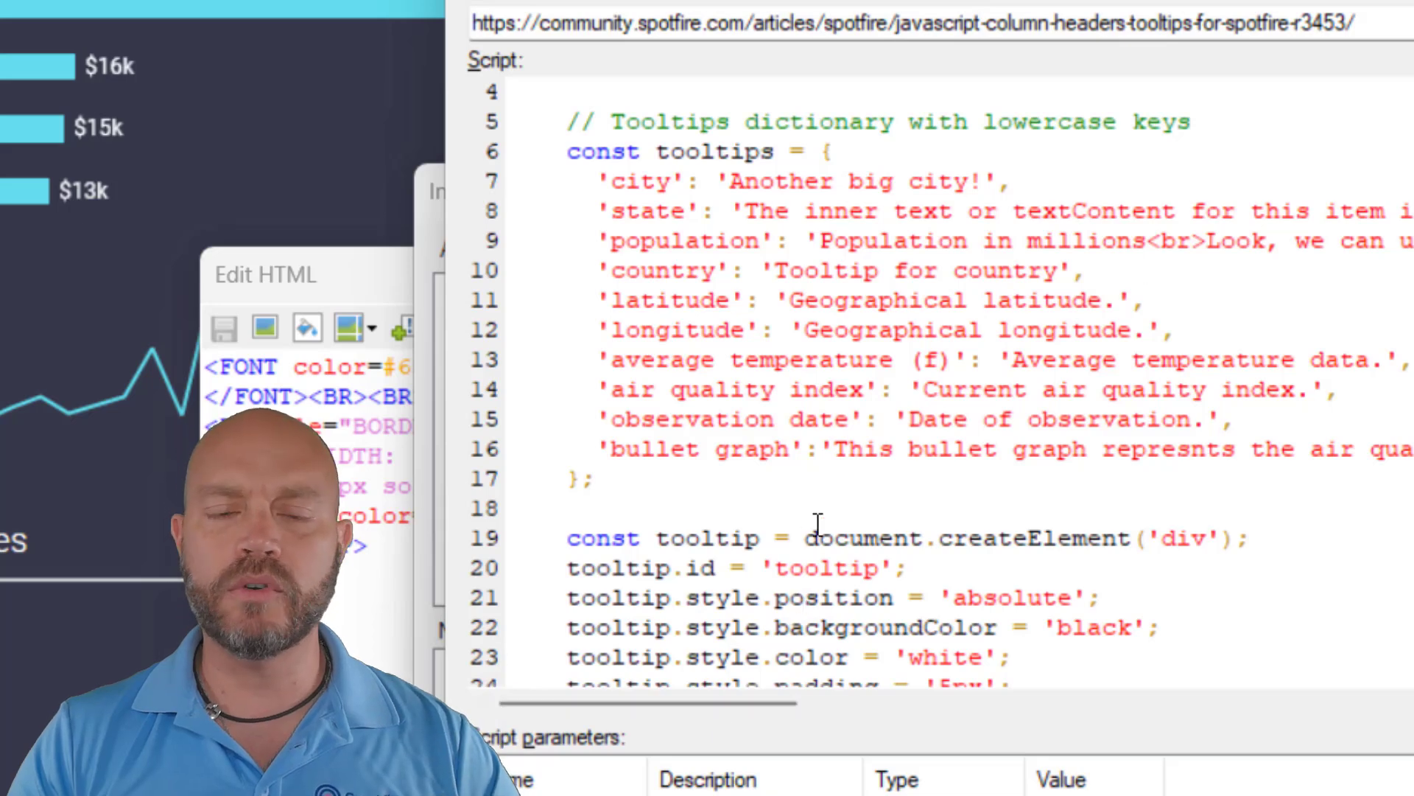
Step: Rename the first tooltip key from 'city' to 'invoice number'
{"action": "double_click", "coordinate": [625, 180]}
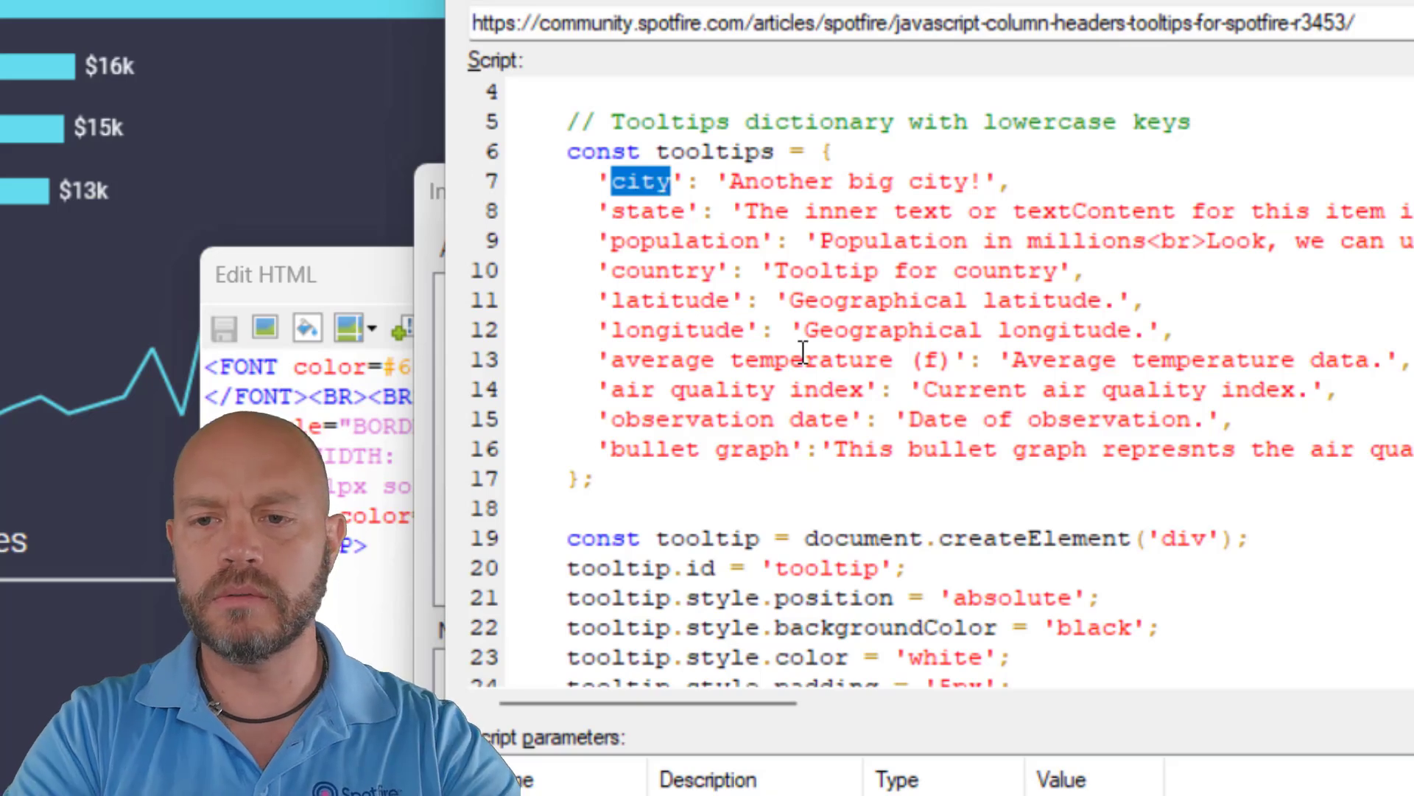
{"action": "type", "text": "invoic"}
{"action": "type", "text": "e numbr"}
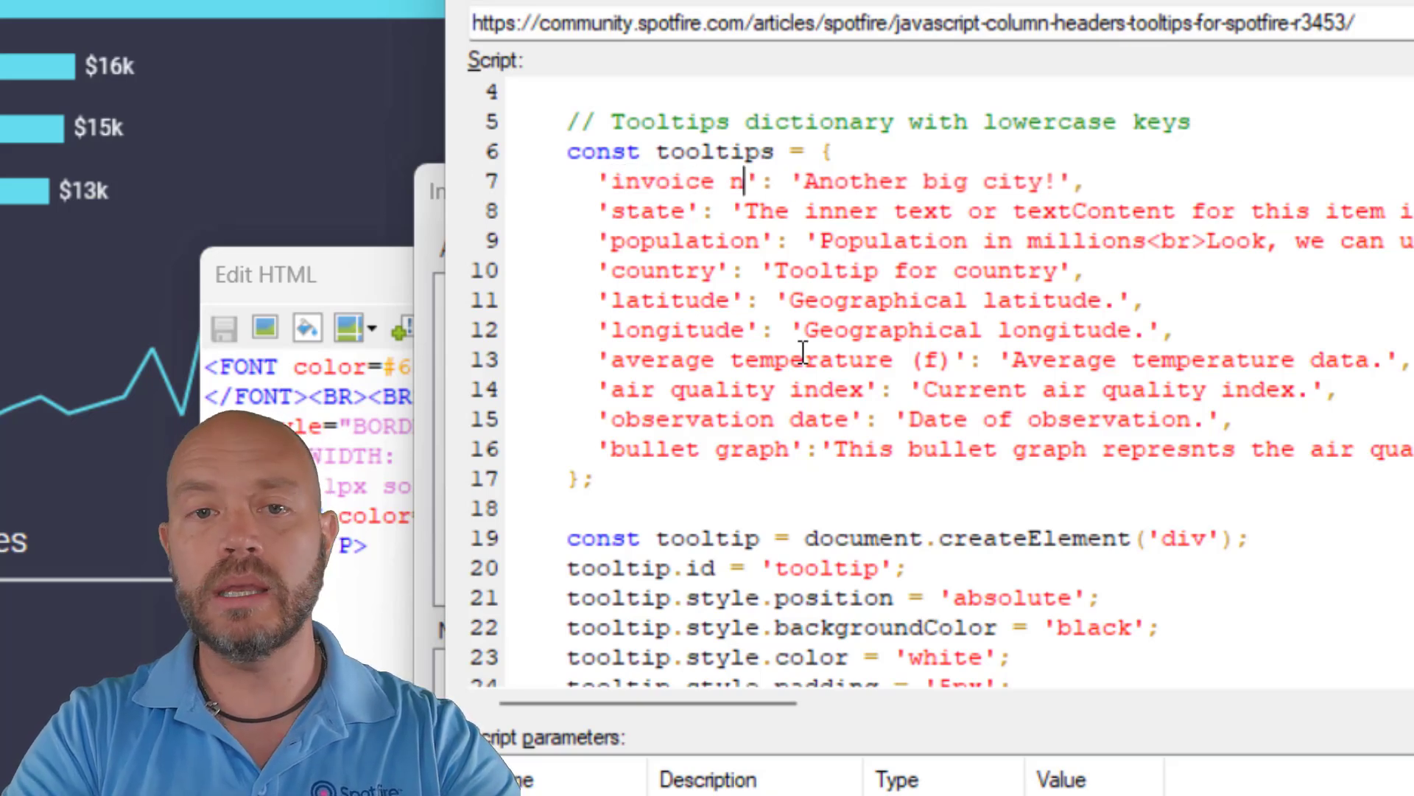
{"action": "key", "text": "BackSpace"}
{"action": "type", "text": "er"}
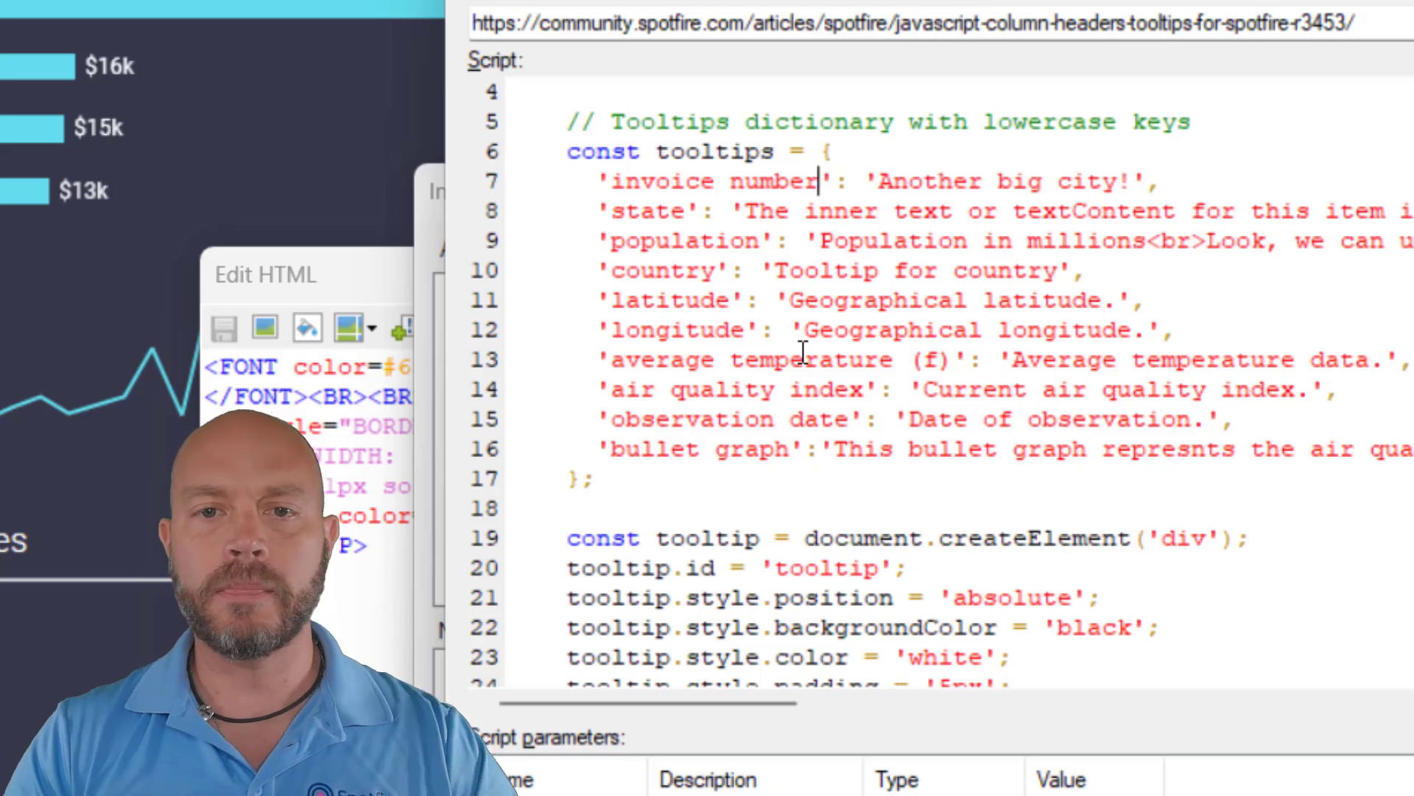
Step: Replace its tooltip text with 'description of what an invoice is'
{"action": "left_click_drag", "start_coordinate": [877, 177], "coordinate": [1117, 177]}
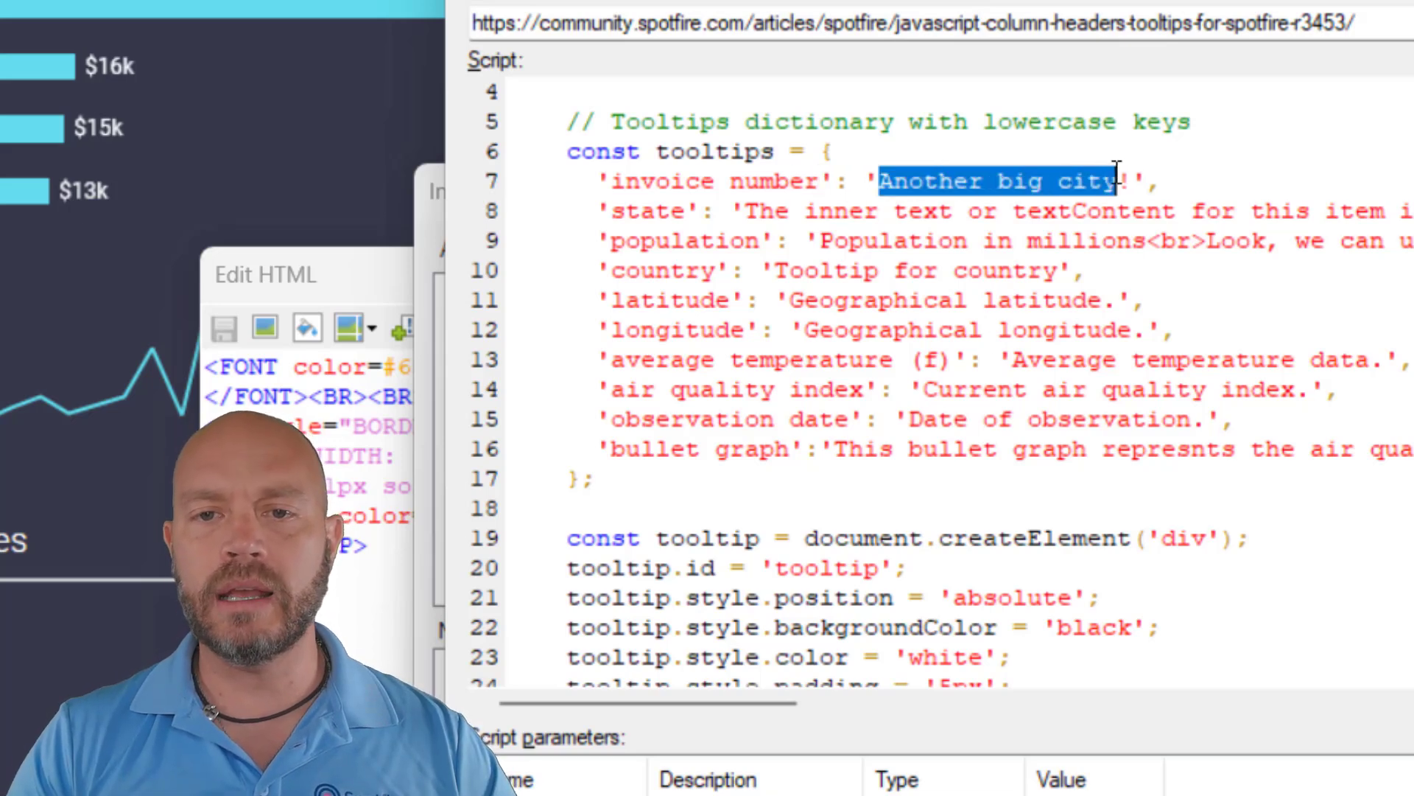
{"action": "type", "text": "description "}
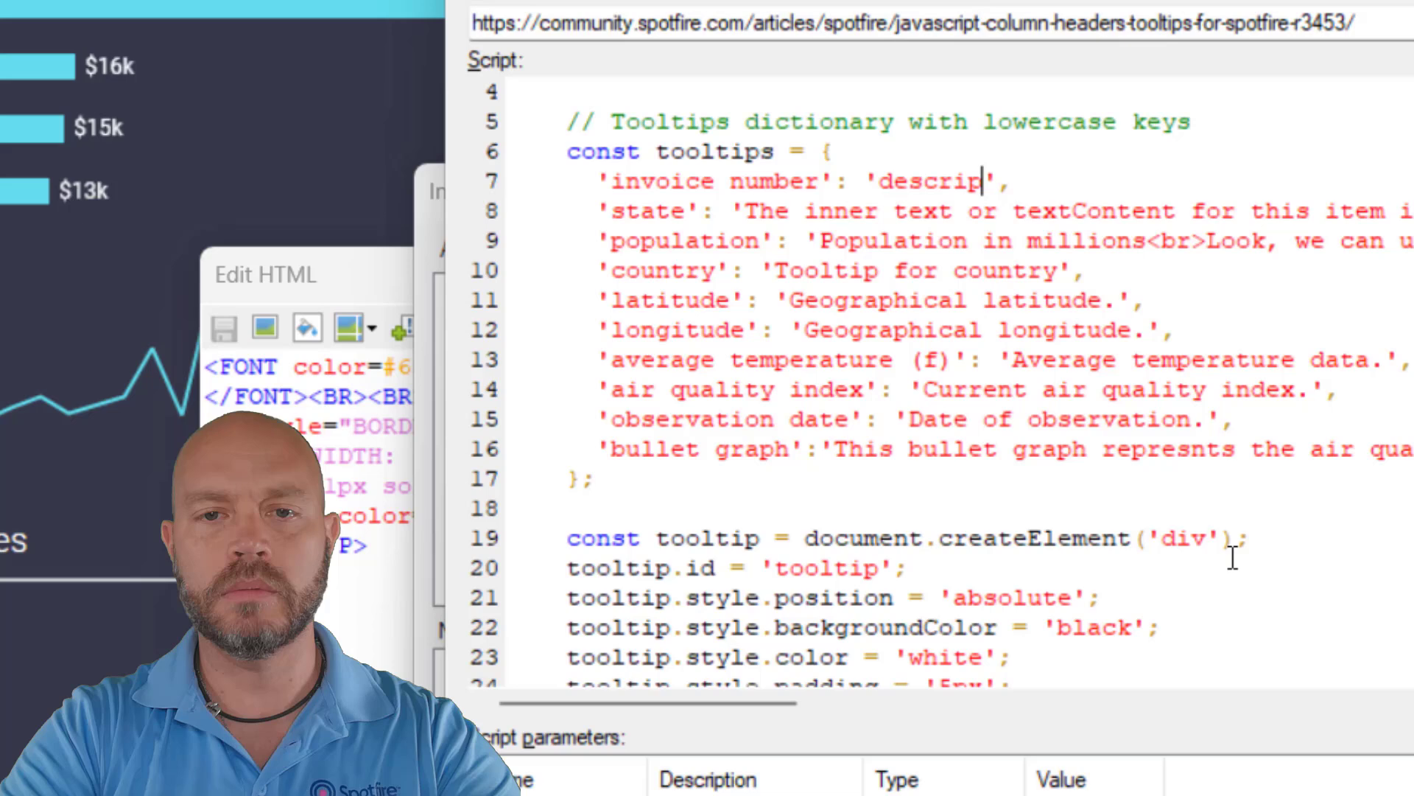
{"action": "type", "text": "of what an in"}
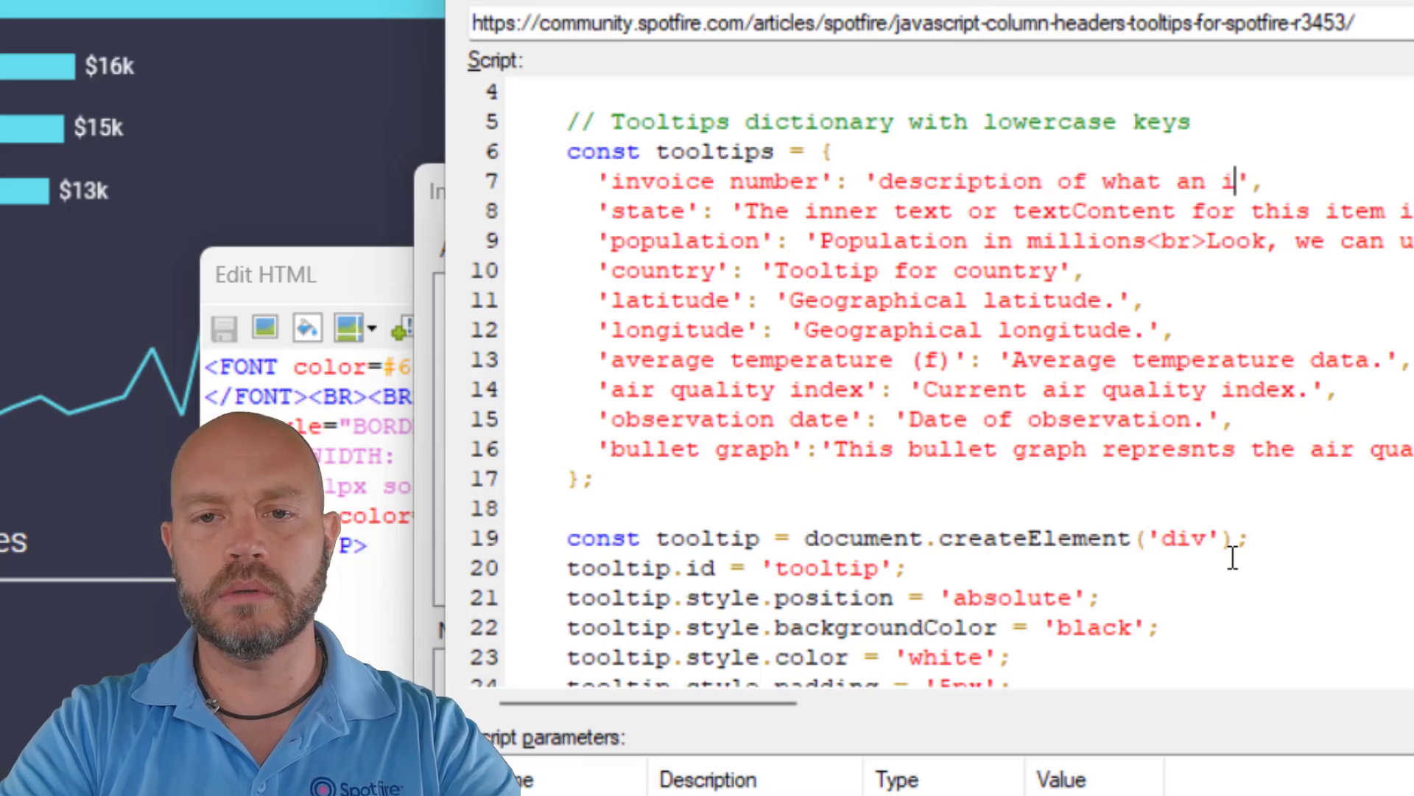
{"action": "type", "text": "v"}
{"action": "key", "text": "BackSpace"}
{"action": "type", "text": "nvoice i"}
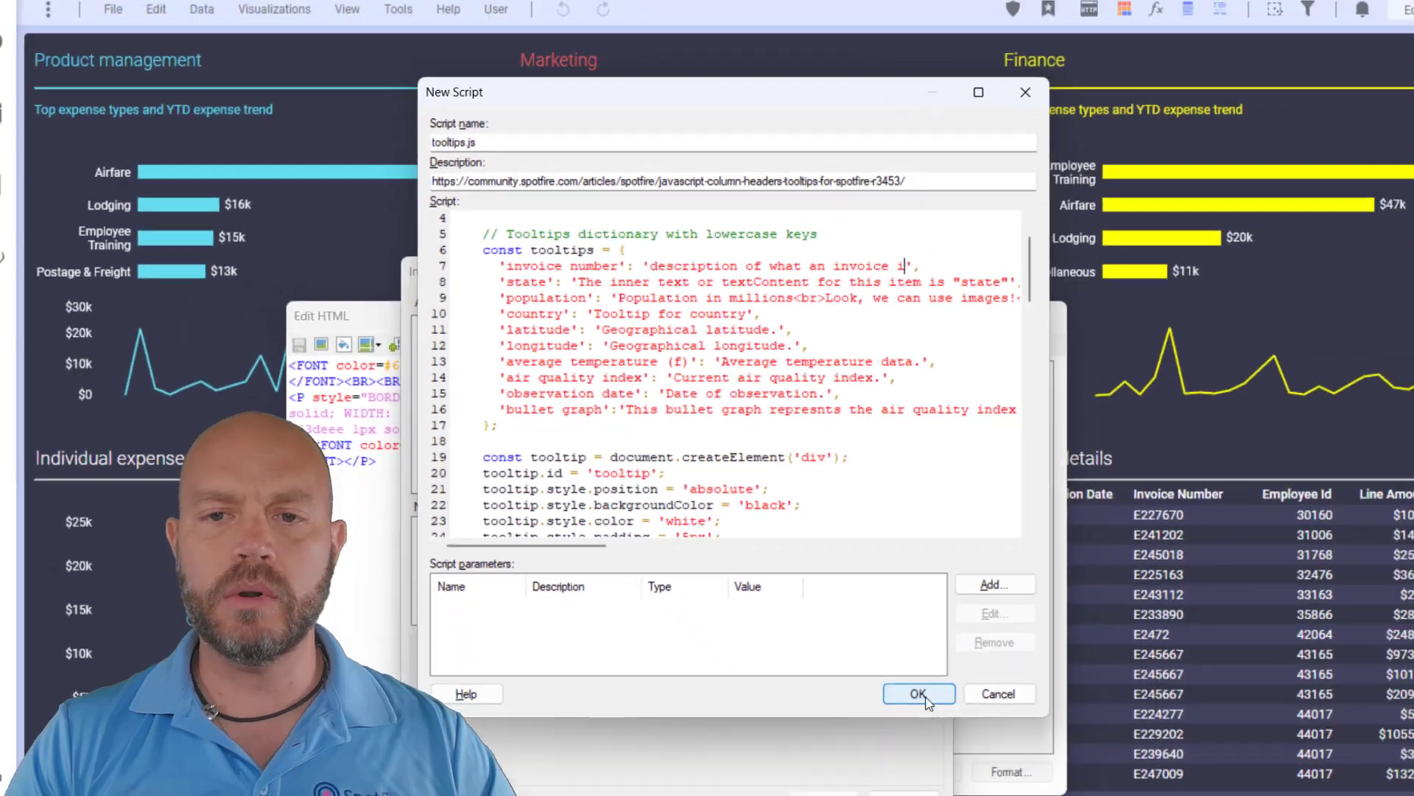
{"action": "type", "text": "s"}
Step: Save tooltips.js, insert it into the text area, and check the Invoice Number header tooltip
{"action": "left_click", "coordinate": [878, 669]}
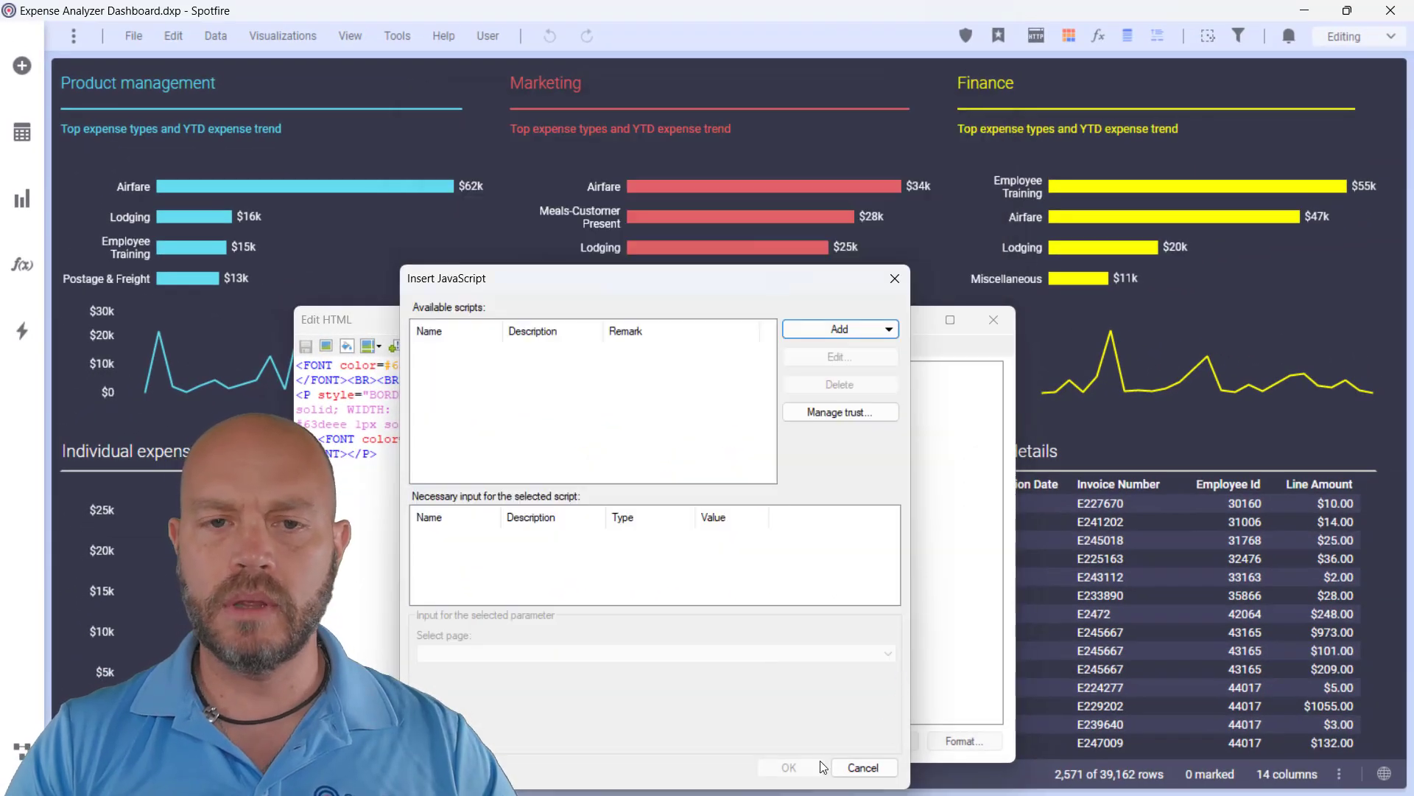
{"action": "left_click", "coordinate": [789, 767]}
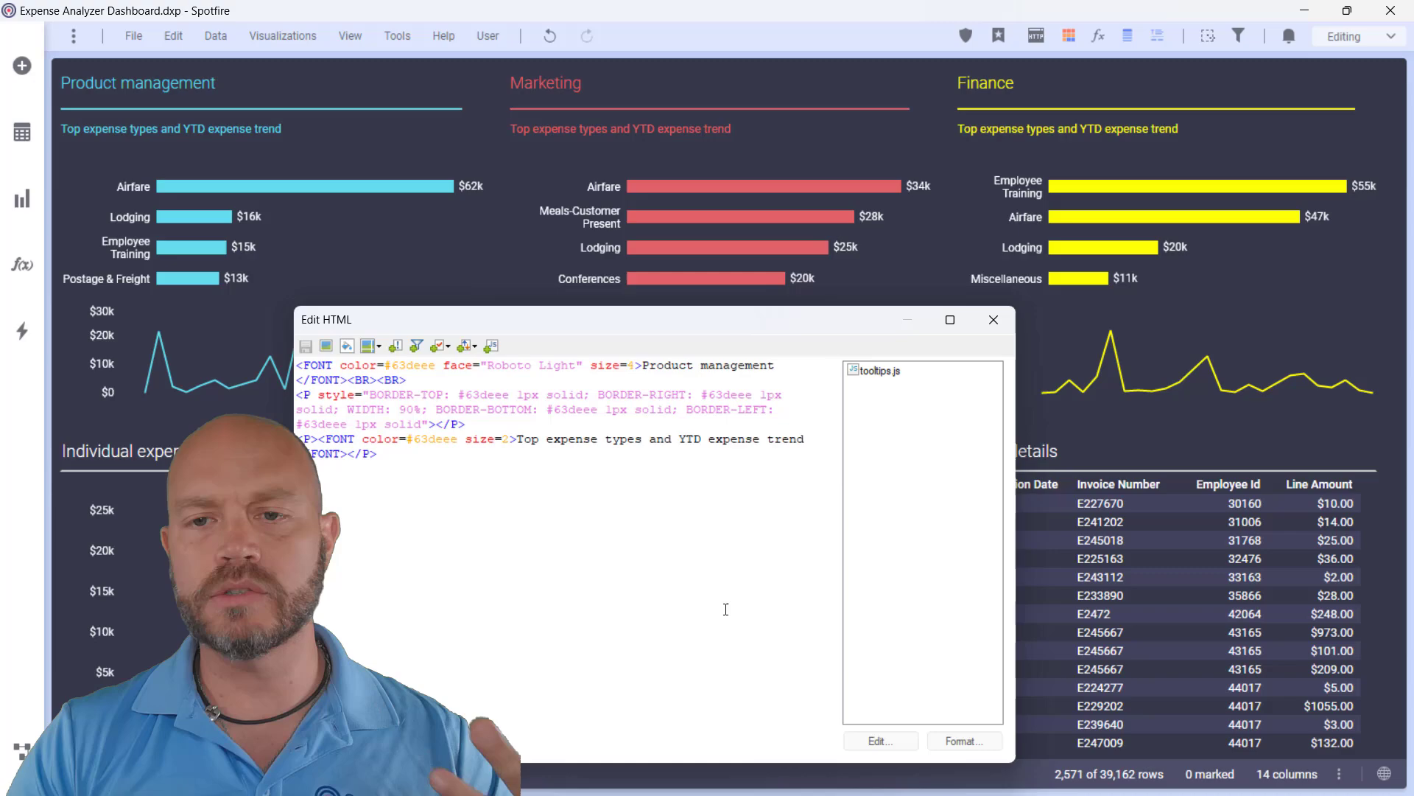
{"action": "left_click", "coordinate": [994, 319]}
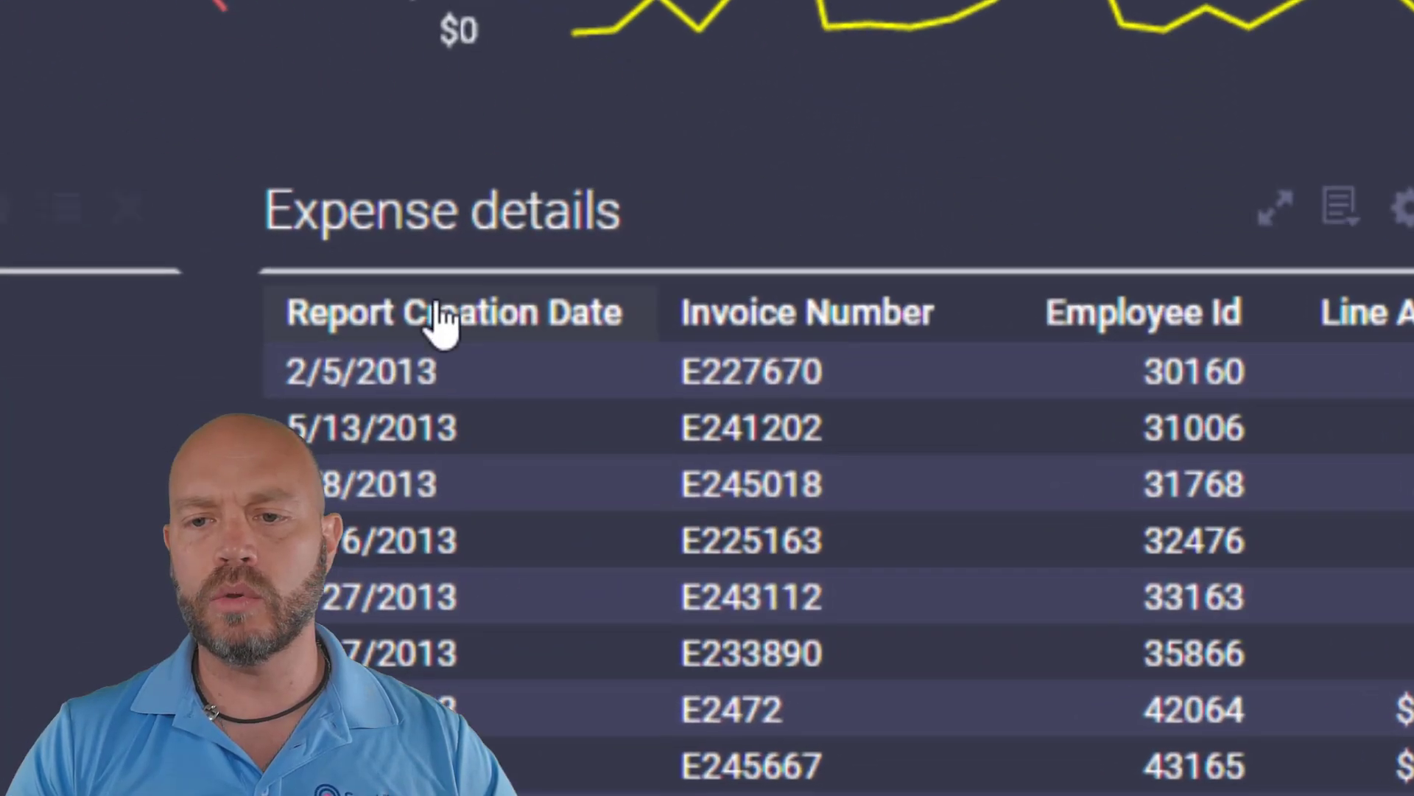
{"action": "mouse_move", "coordinate": [770, 317]}
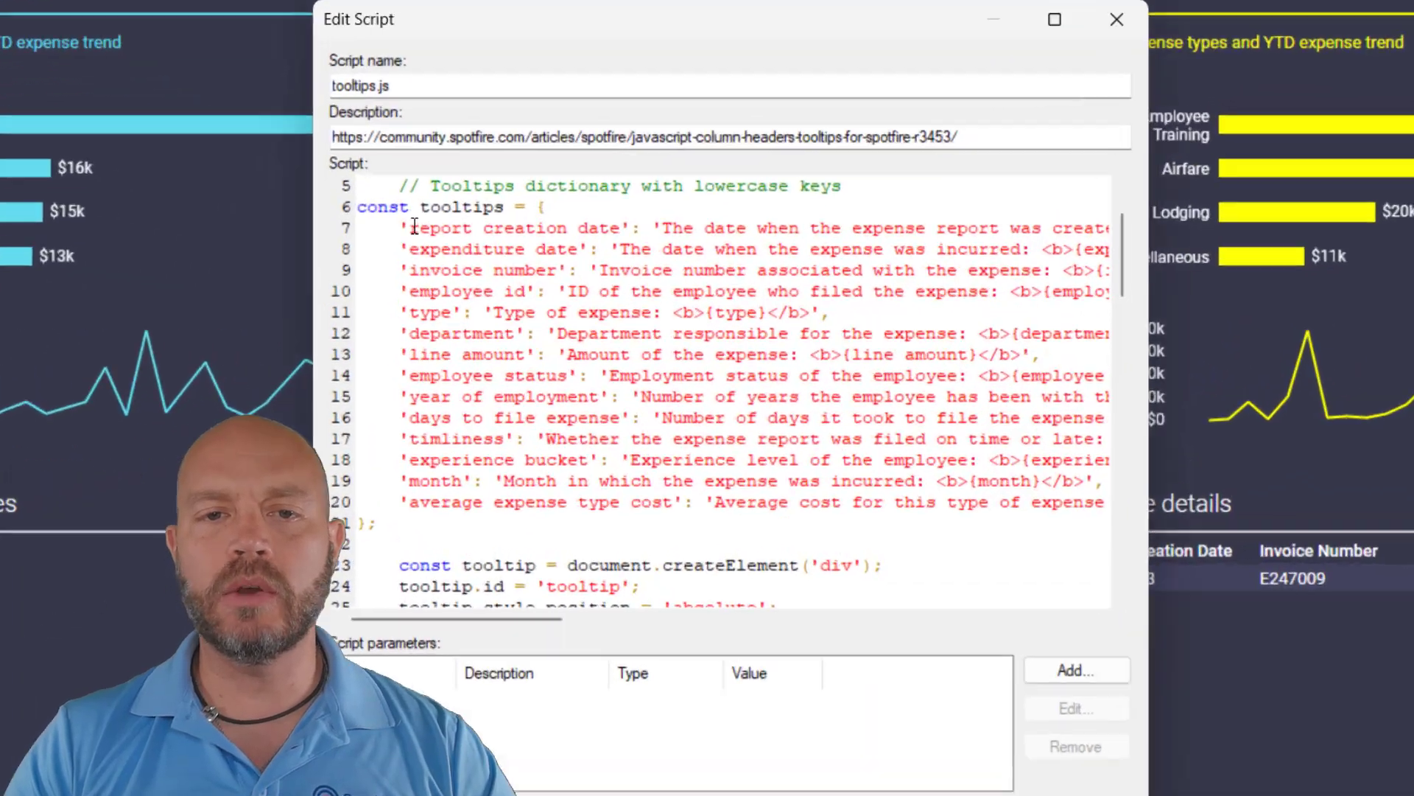
{"action": "left_click_drag", "start_coordinate": [484, 258], "coordinate": [624, 259]}
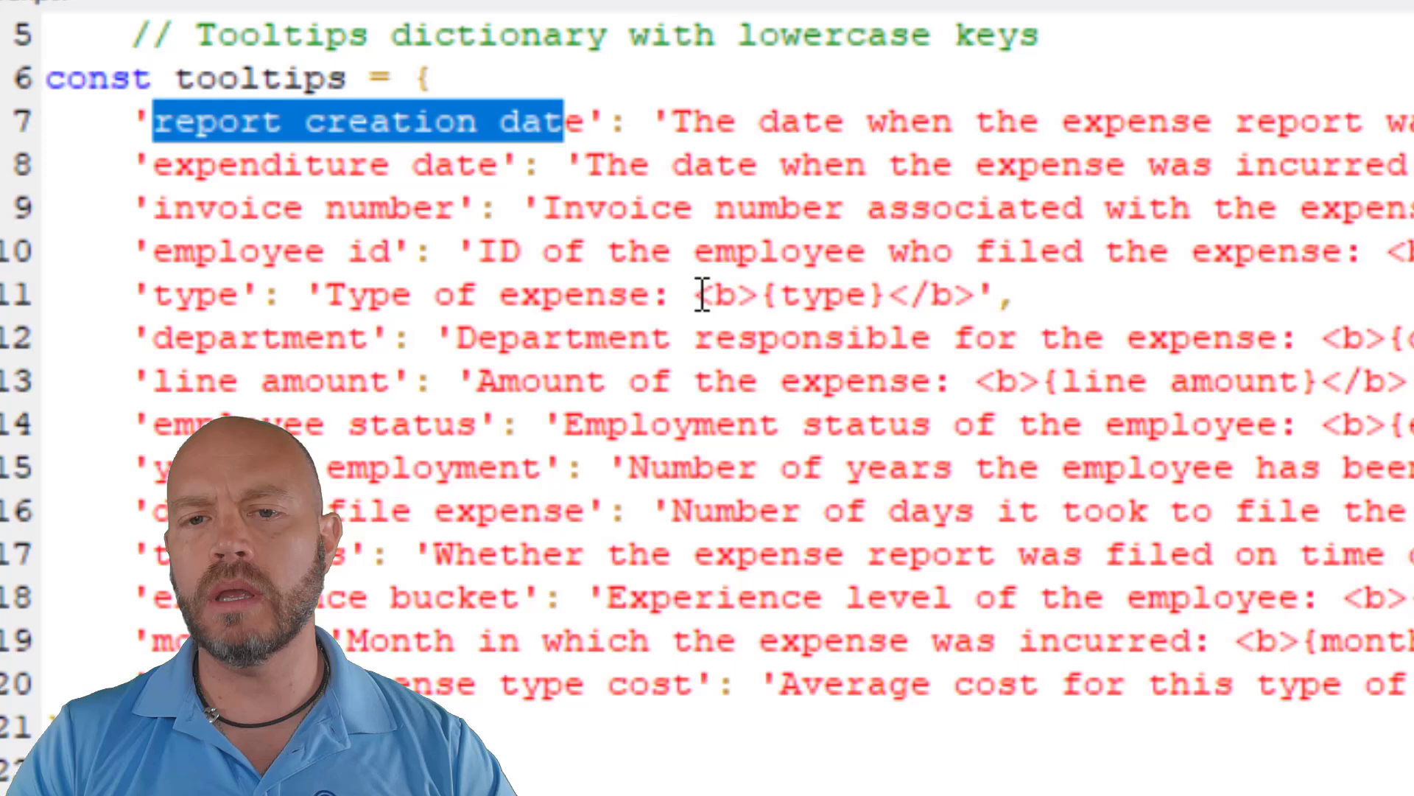
{"action": "left_click_drag", "start_coordinate": [702, 294], "coordinate": [756, 295]}
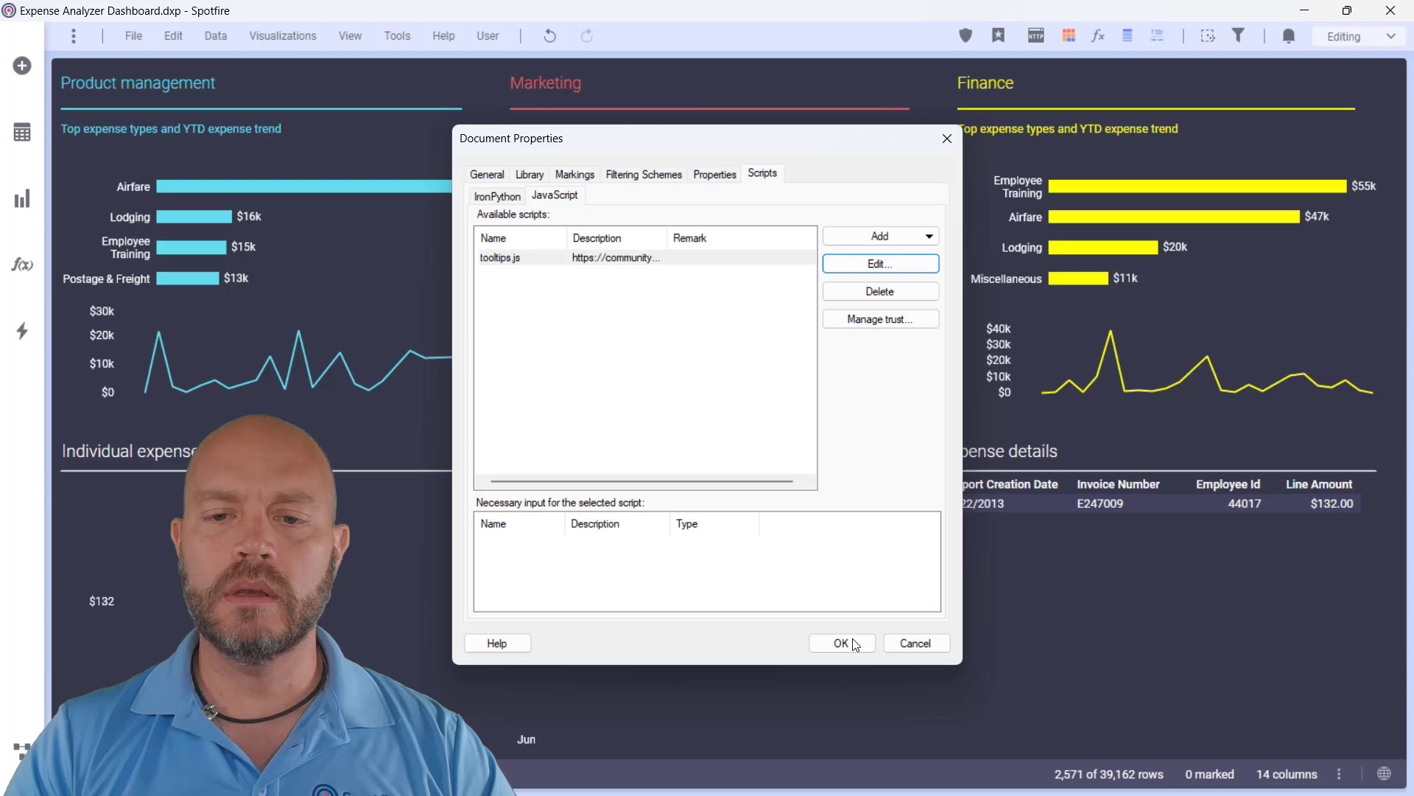
{"action": "left_click", "coordinate": [845, 645]}
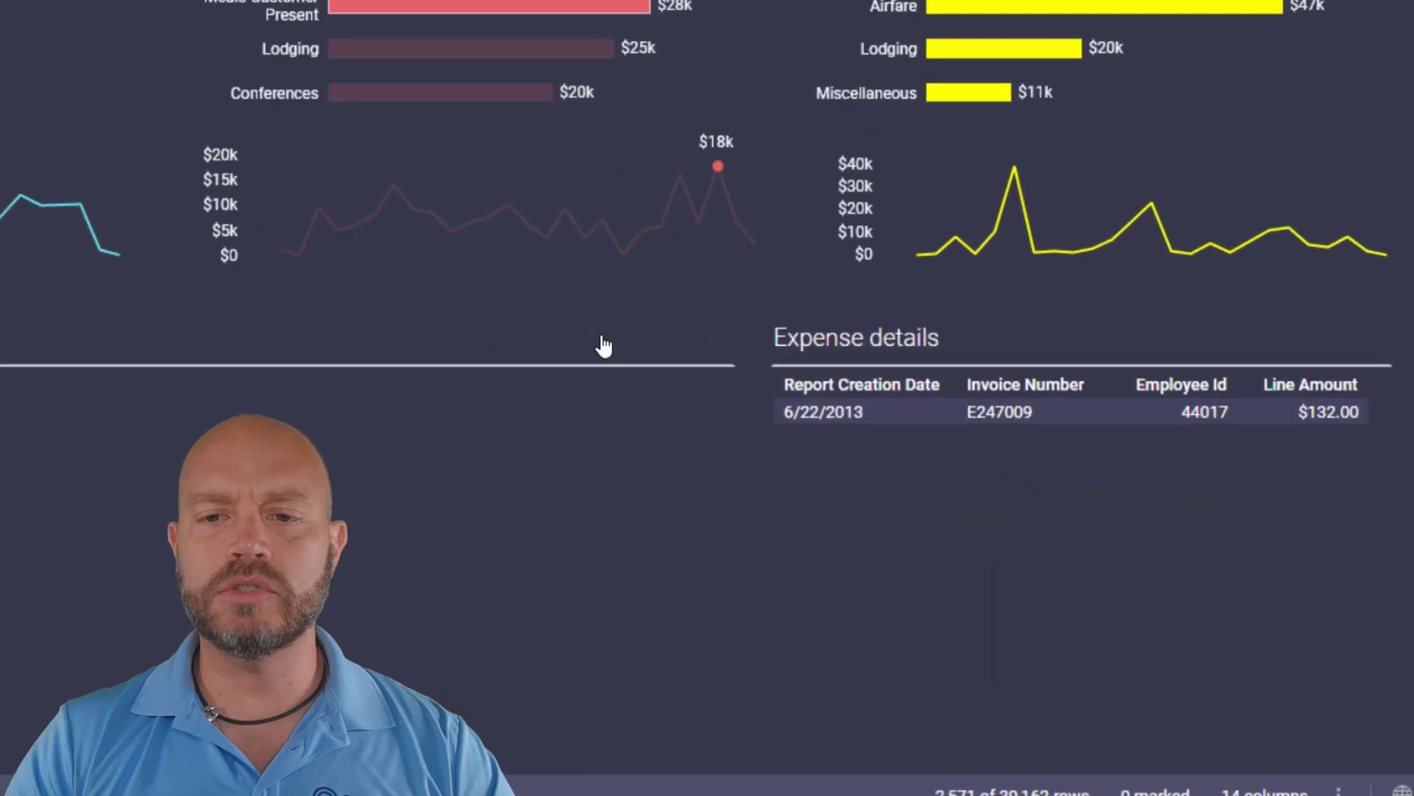
{"action": "mouse_move", "coordinate": [992, 484]}
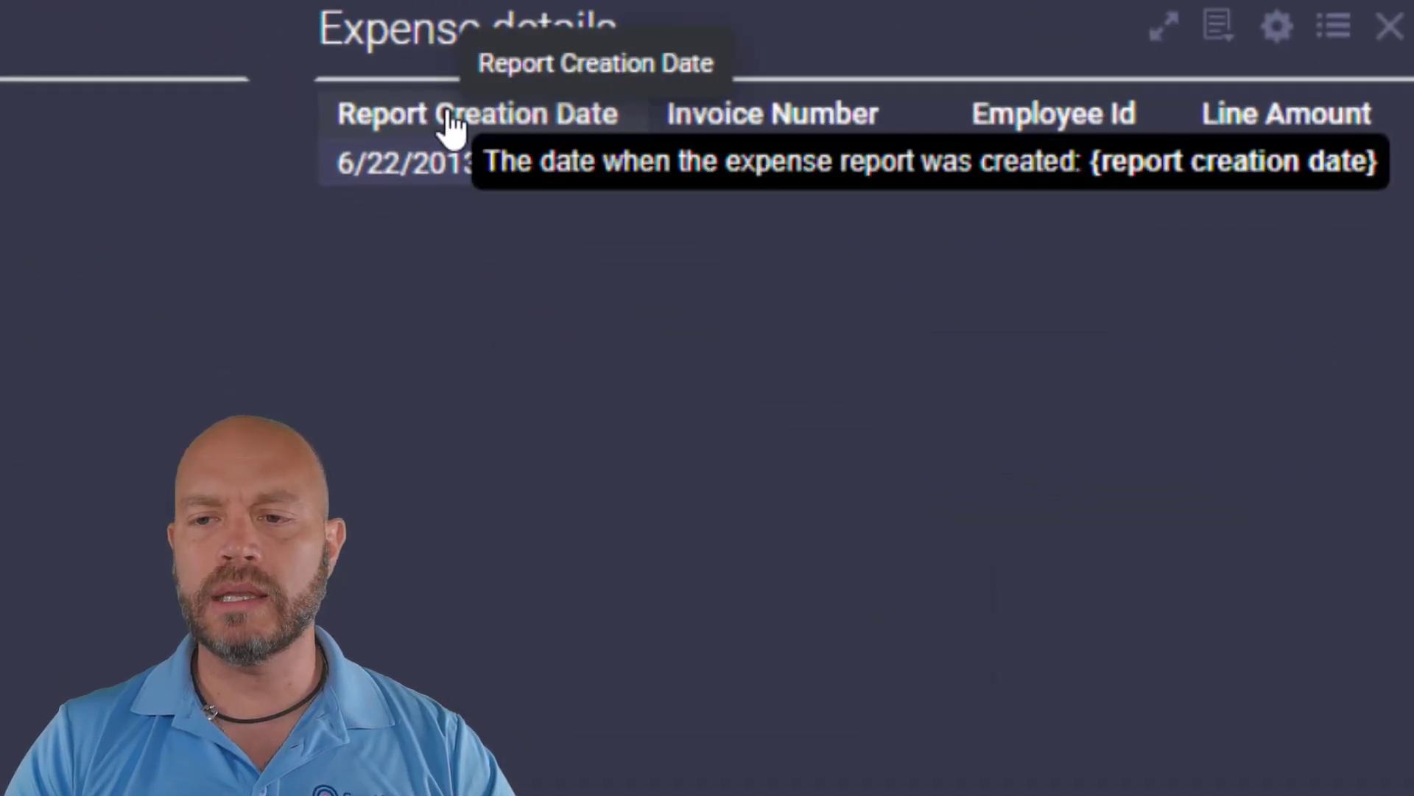
{"action": "mouse_move", "coordinate": [722, 126]}
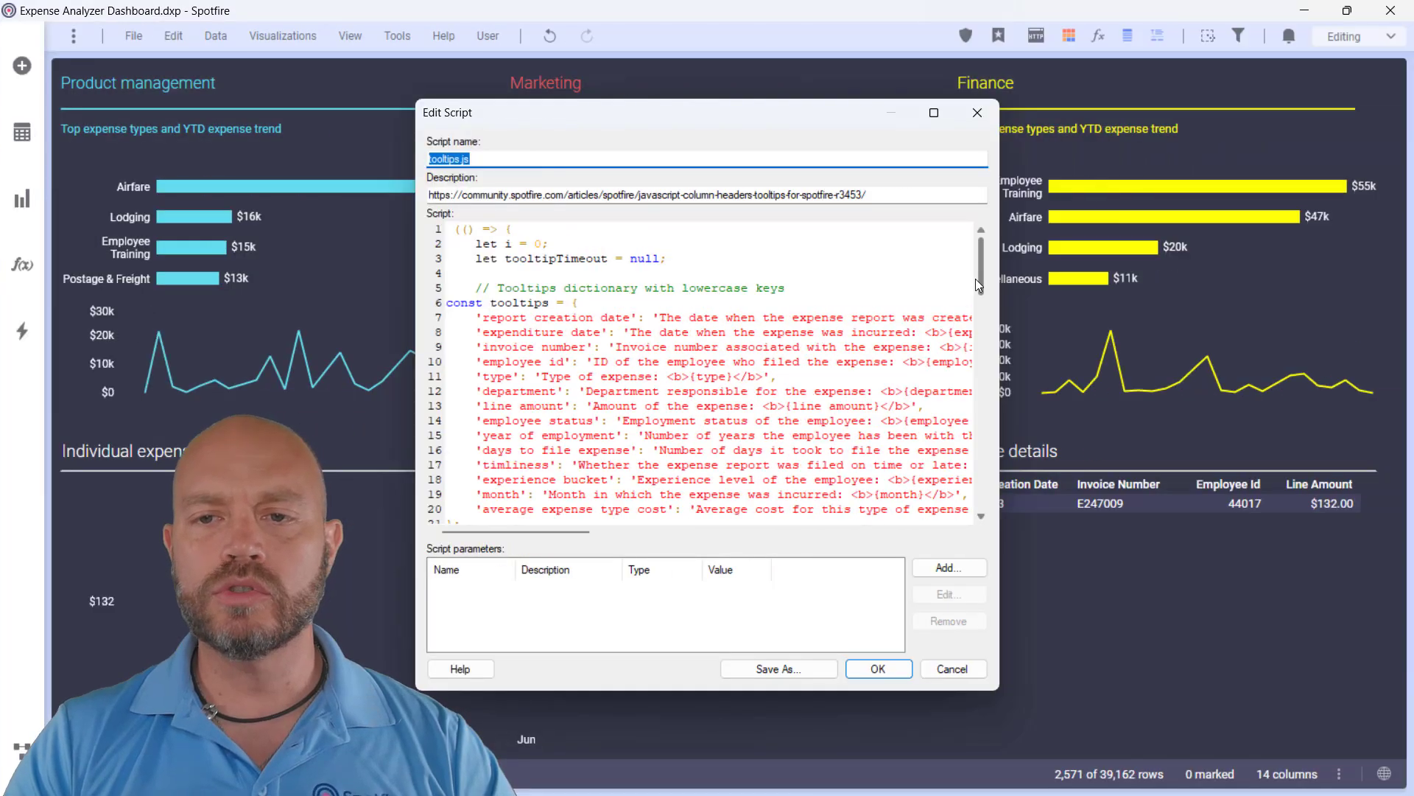
Step: Set the tooltip backgroundColor to 'white' and text color to 'black', save, and check the headers
{"action": "left_click_drag", "start_coordinate": [976, 280], "coordinate": [984, 345]}
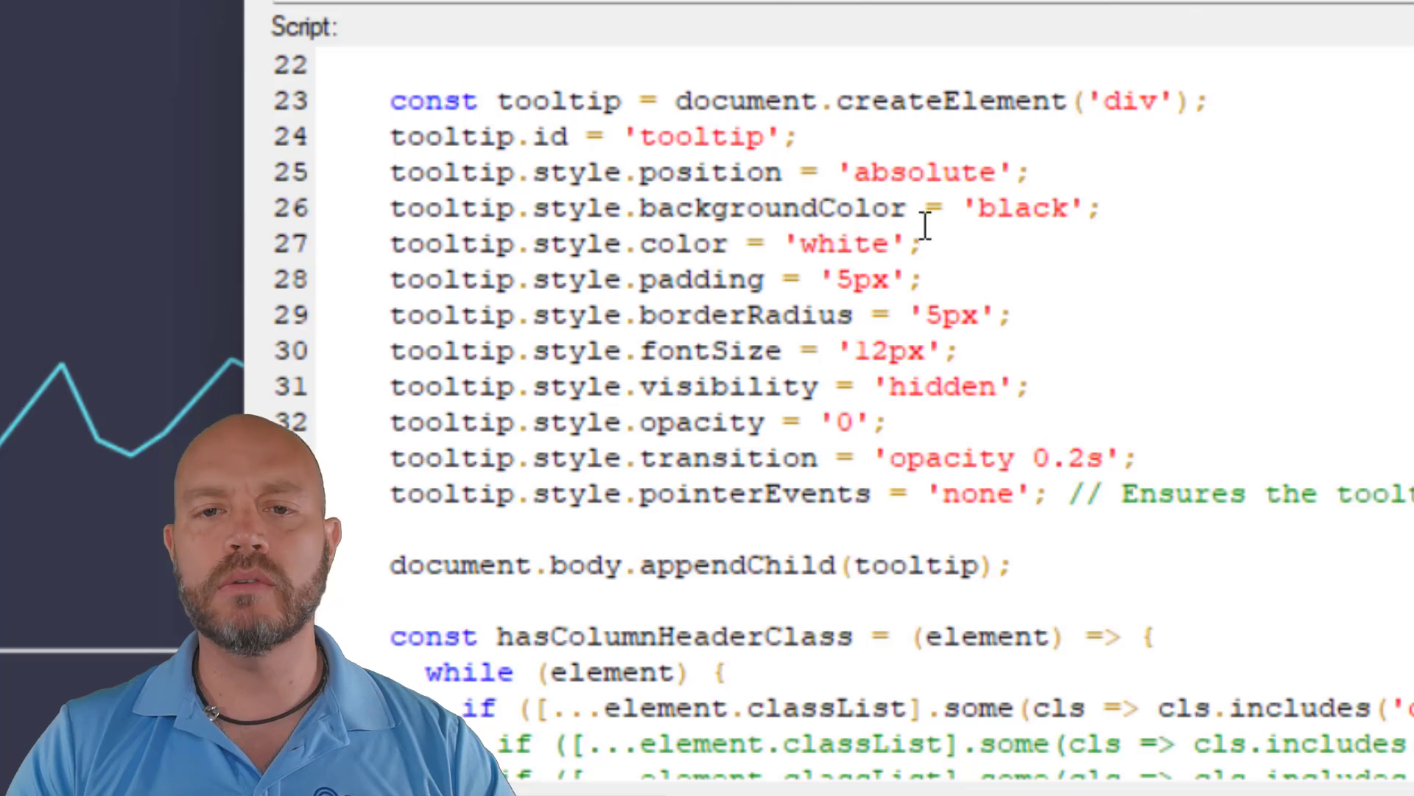
{"action": "double_click", "coordinate": [1021, 210]}
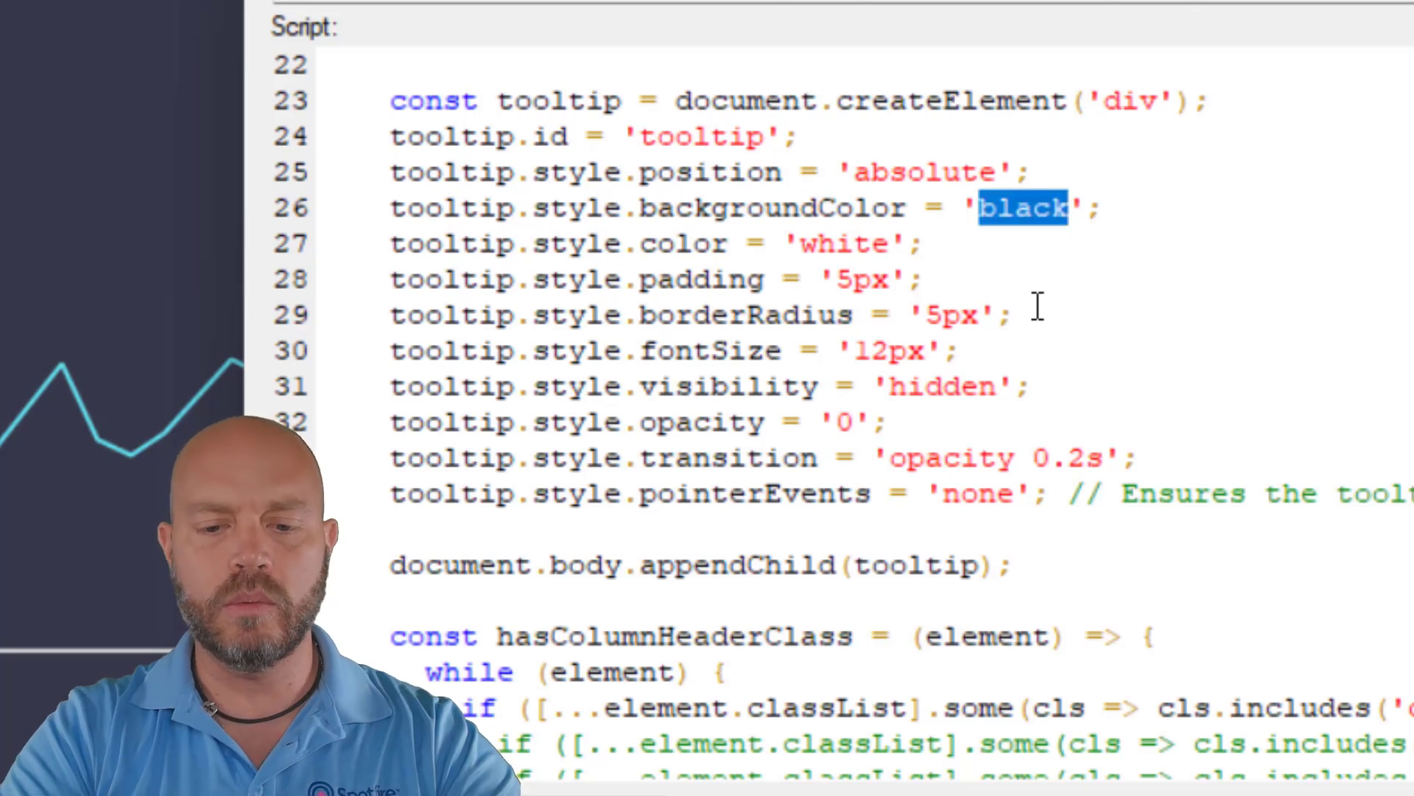
{"action": "type", "text": "white"}
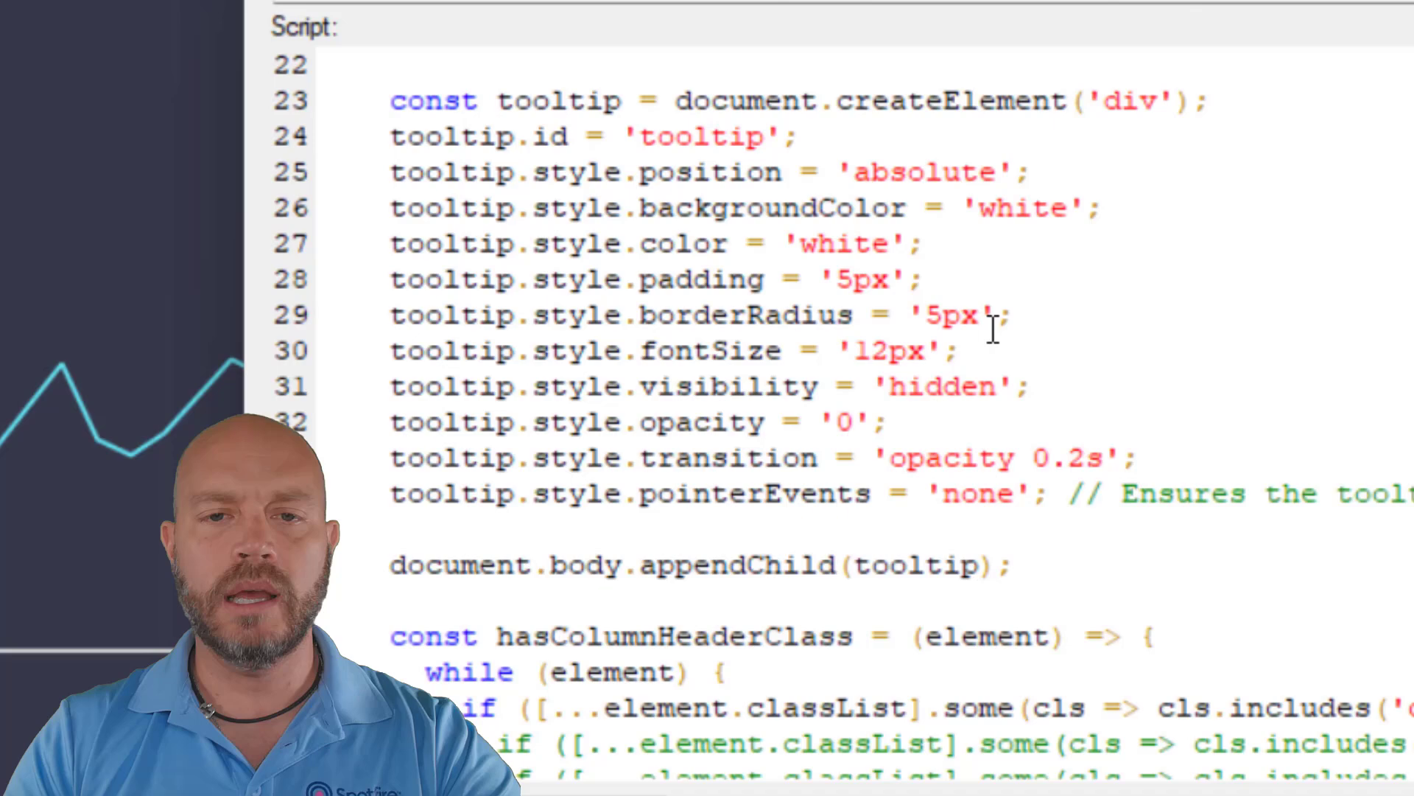
{"action": "double_click", "coordinate": [846, 242]}
{"action": "type", "text": "black"}
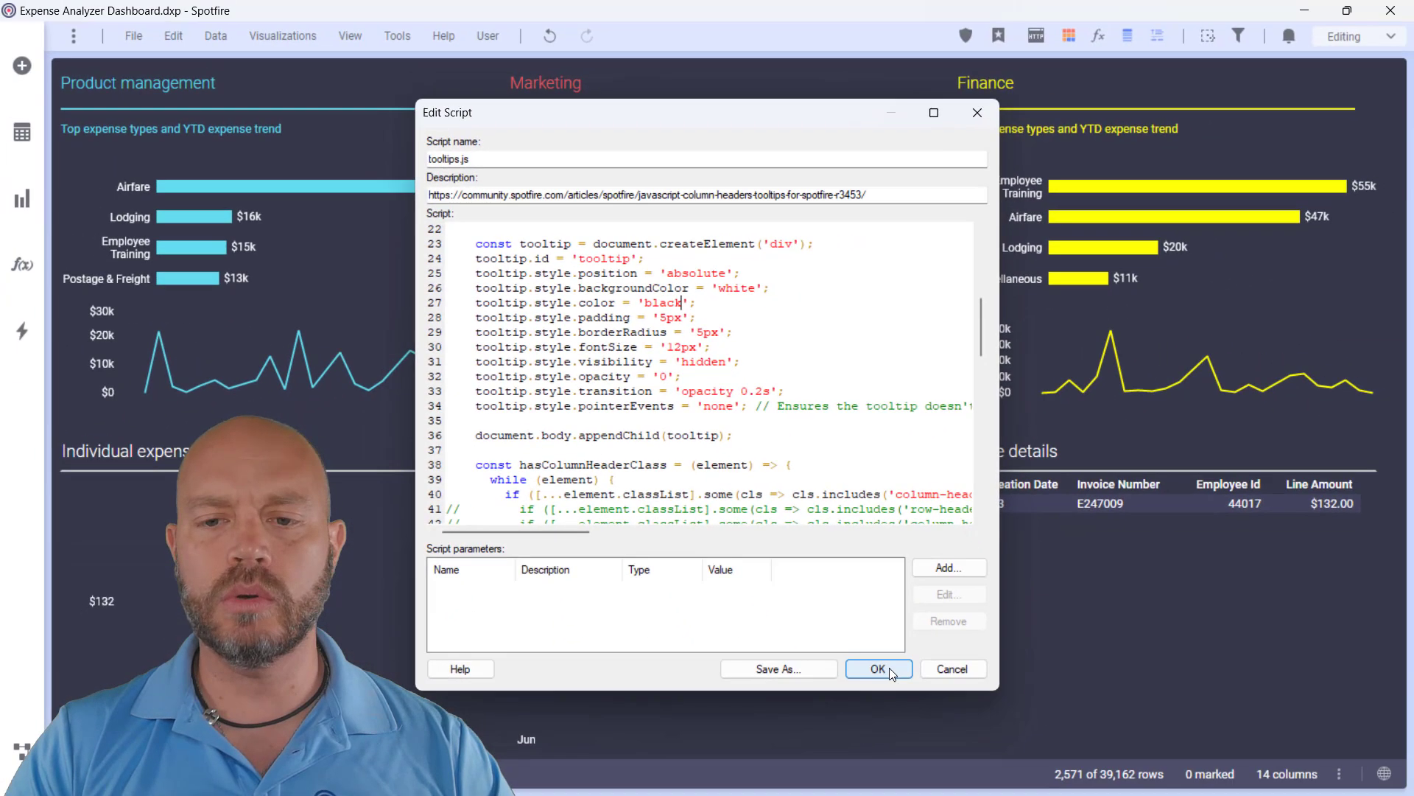
{"action": "left_click", "coordinate": [1092, 794]}
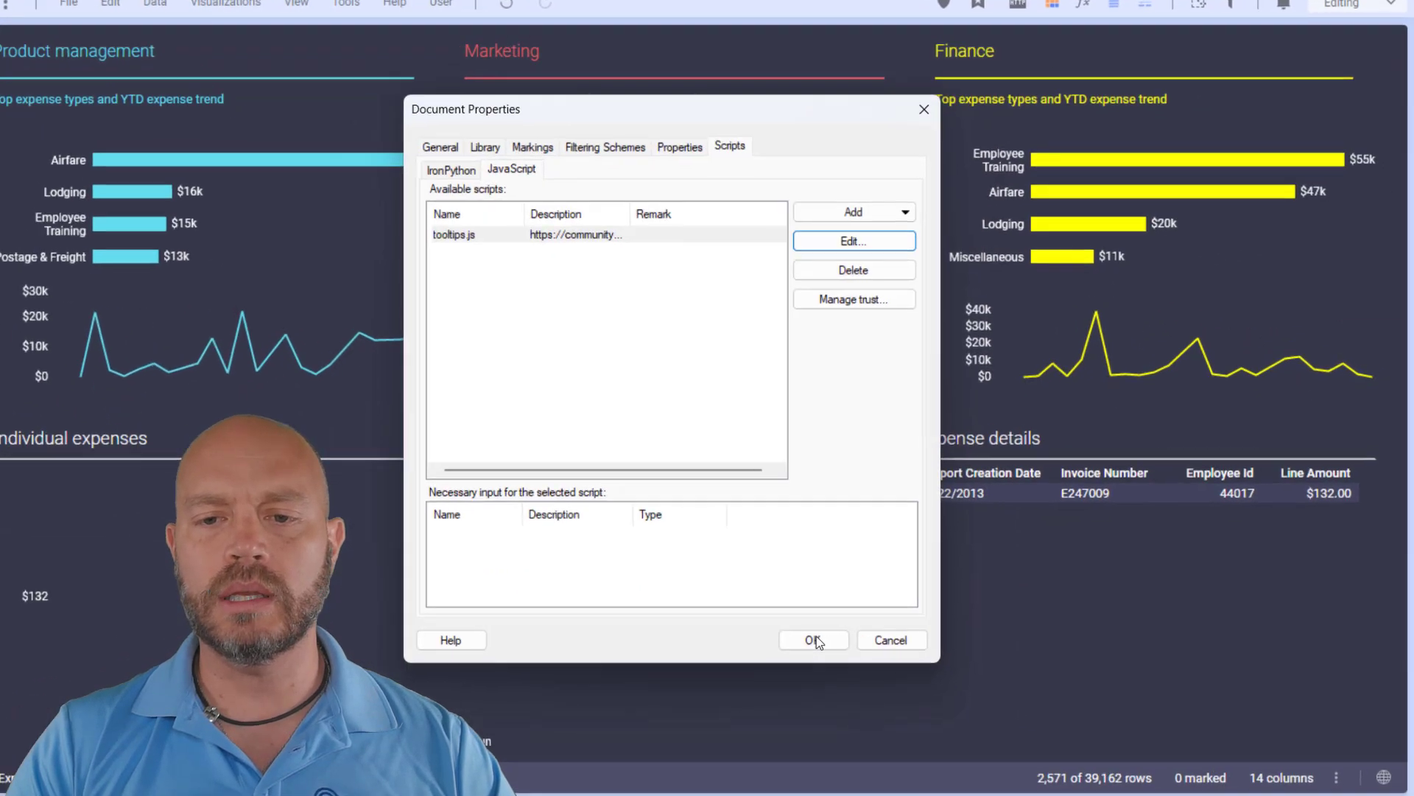
{"action": "key", "text": "Return"}
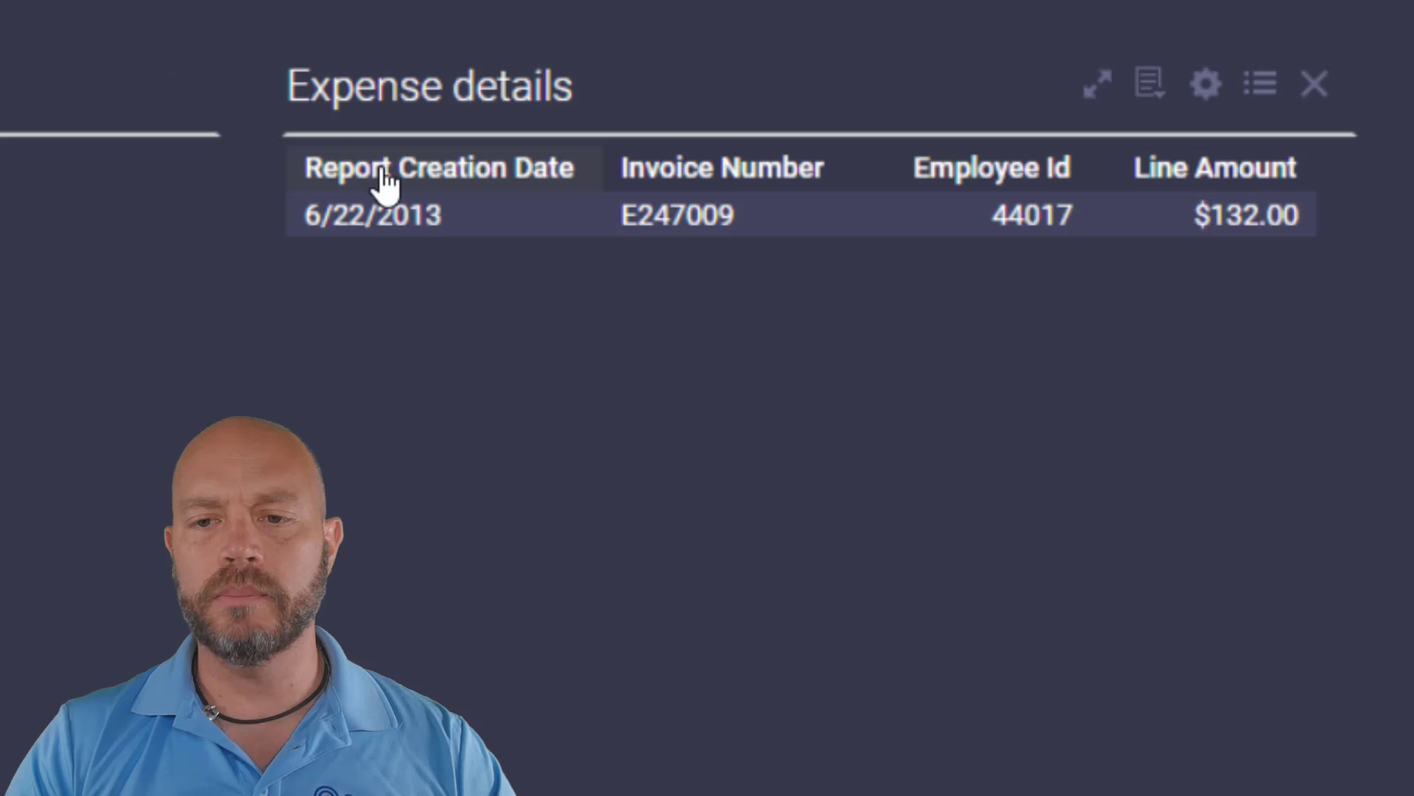
{"action": "mouse_move", "coordinate": [964, 178]}
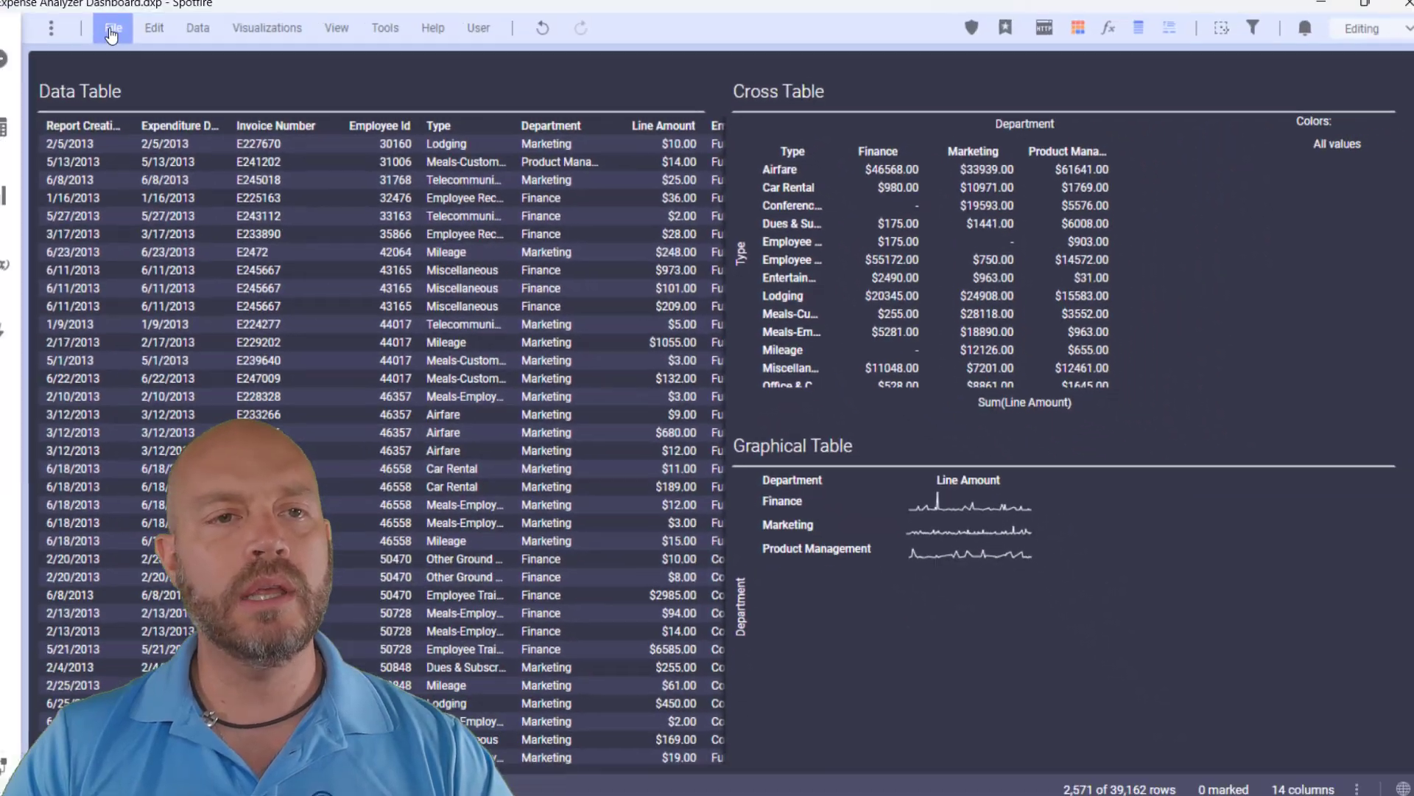
Step: Open tooltips.js for editing from Document Properties > Scripts > JavaScript
{"action": "left_click", "coordinate": [133, 35]}
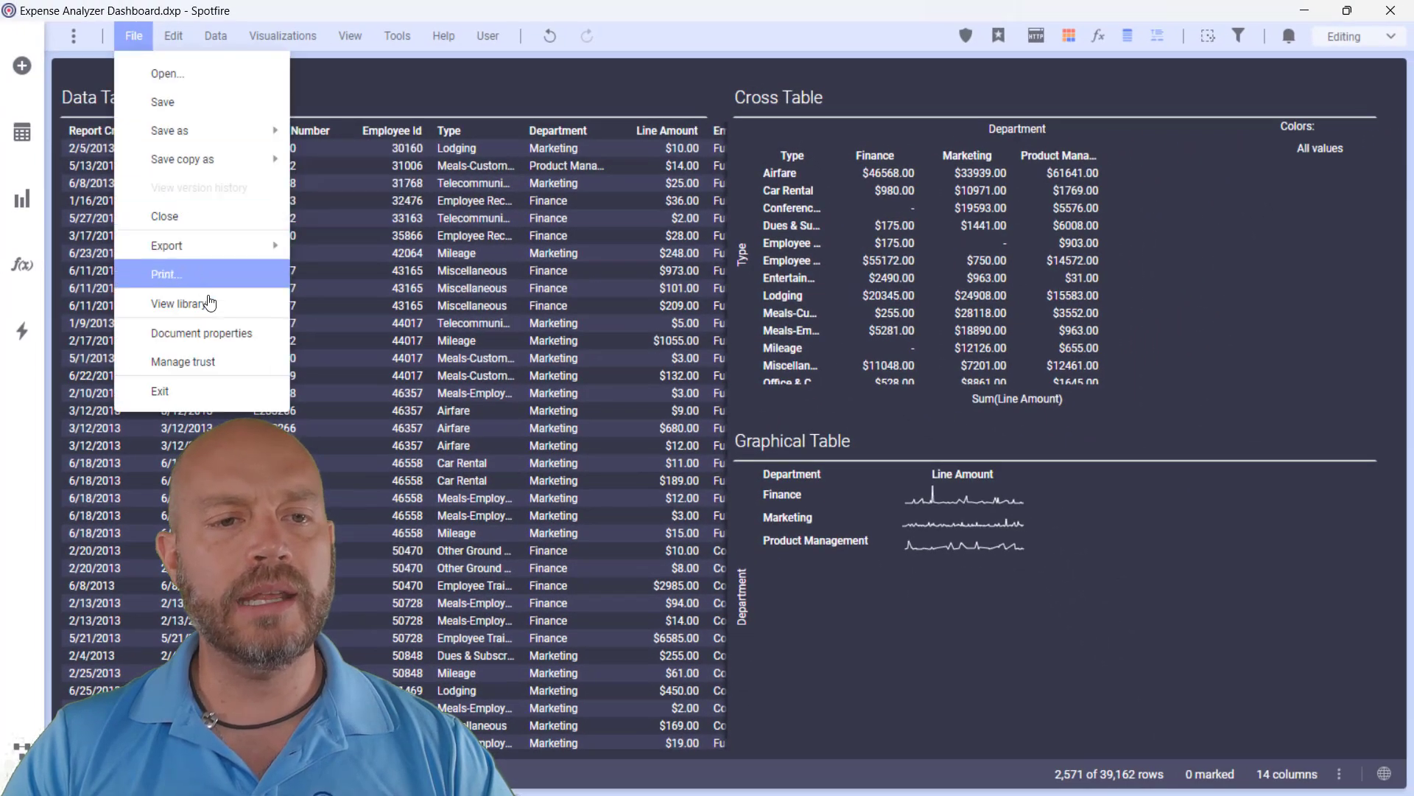
{"action": "left_click", "coordinate": [213, 333]}
{"action": "left_click", "coordinate": [762, 173]}
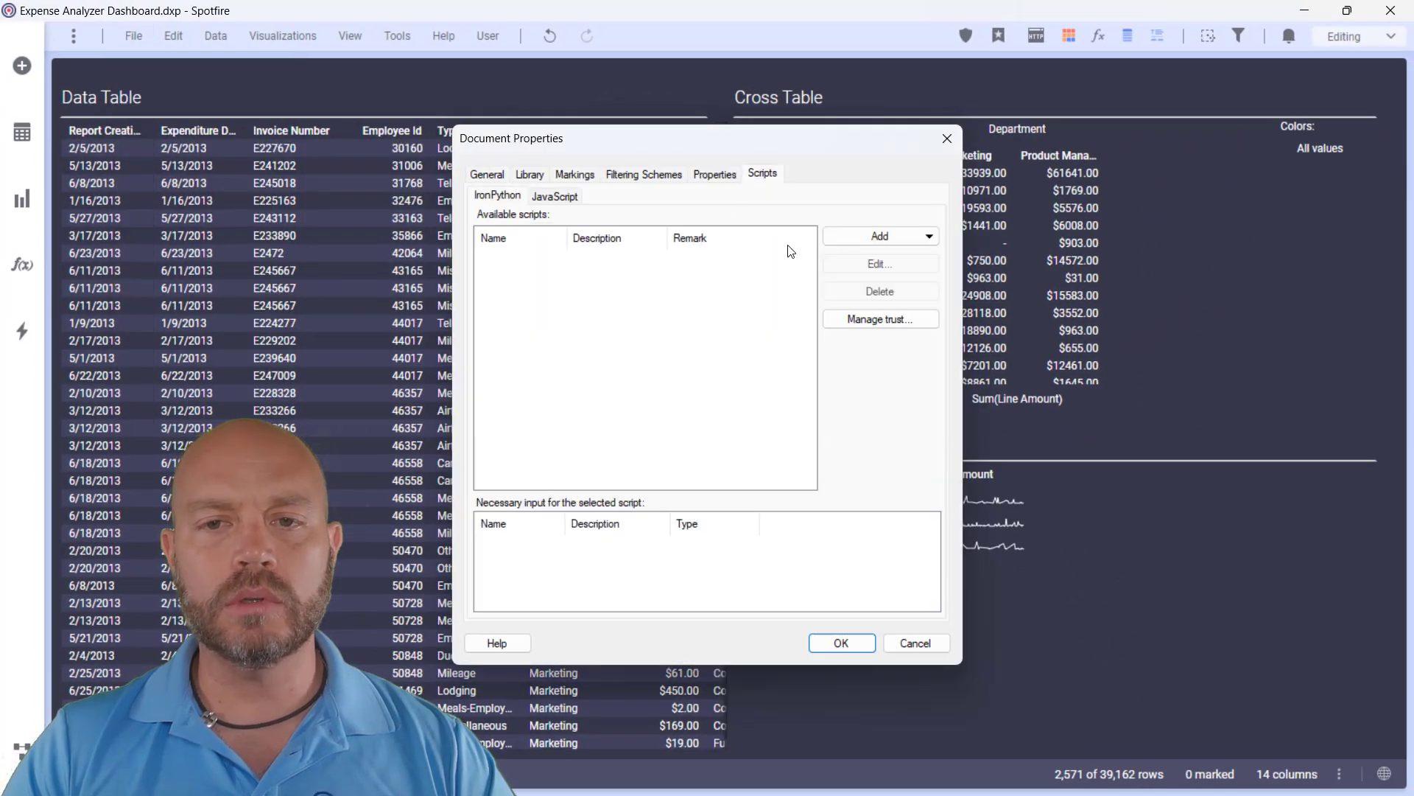
{"action": "left_click", "coordinate": [554, 196]}
{"action": "left_click", "coordinate": [499, 266]}
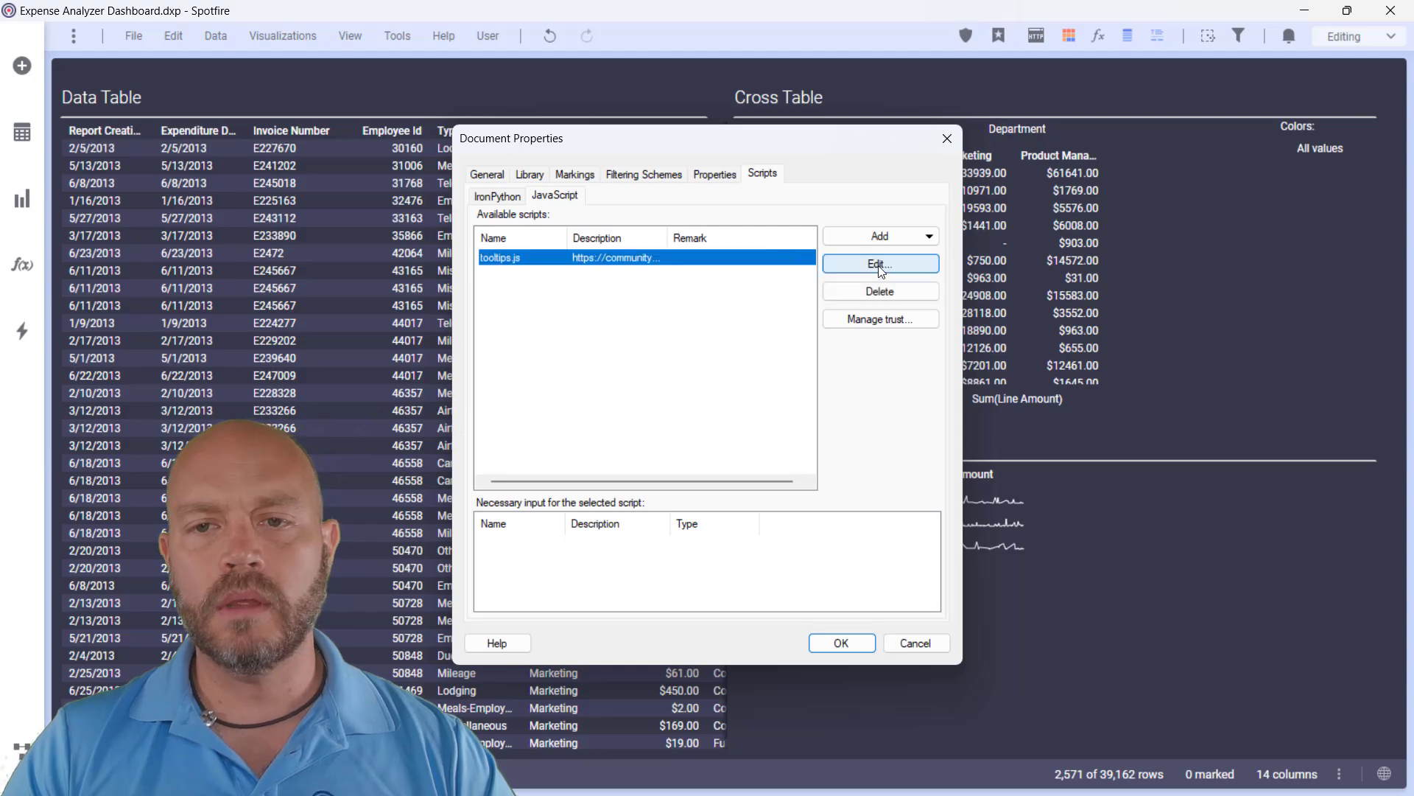
{"action": "left_click", "coordinate": [879, 262]}
Step: Comment out line 44 and uncomment line 46 to match both column and row headers
{"action": "scroll", "coordinate": [784, 367], "scroll_direction": "down", "scroll_amount": 8}
{"action": "scroll", "coordinate": [784, 367], "scroll_direction": "down", "scroll_amount": 8}
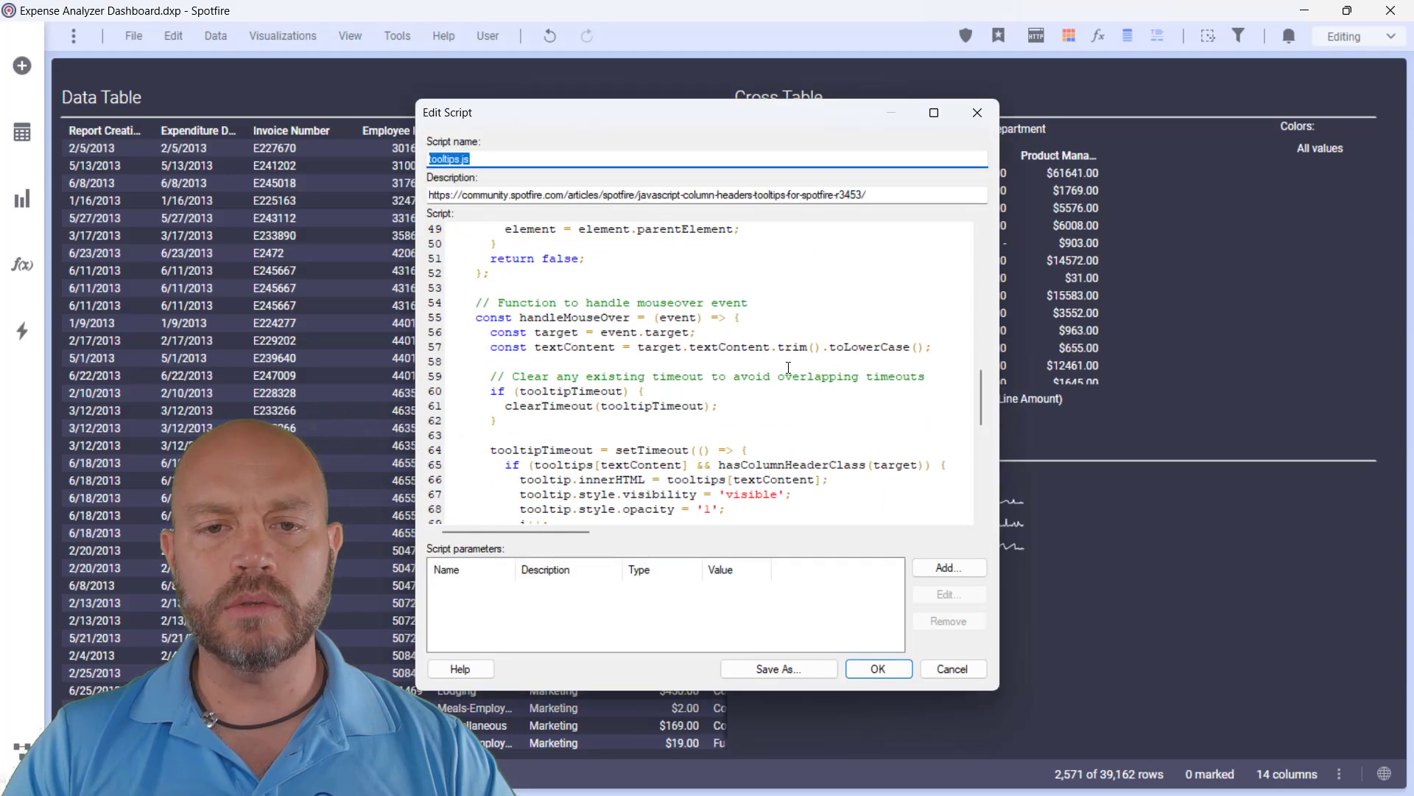
{"action": "scroll", "coordinate": [788, 367], "scroll_direction": "up", "scroll_amount": 4}
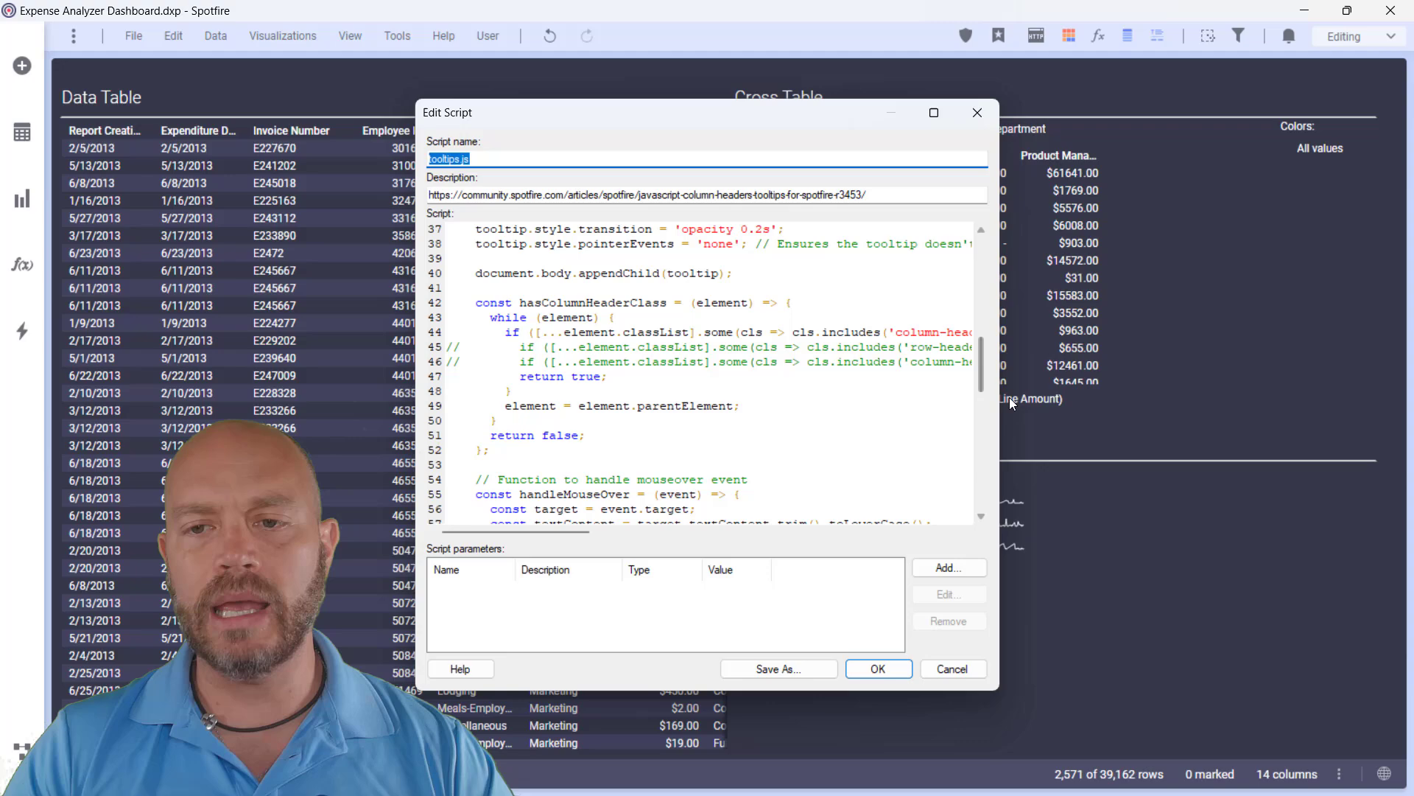
{"action": "left_click_drag", "start_coordinate": [999, 397], "coordinate": [1384, 401]}
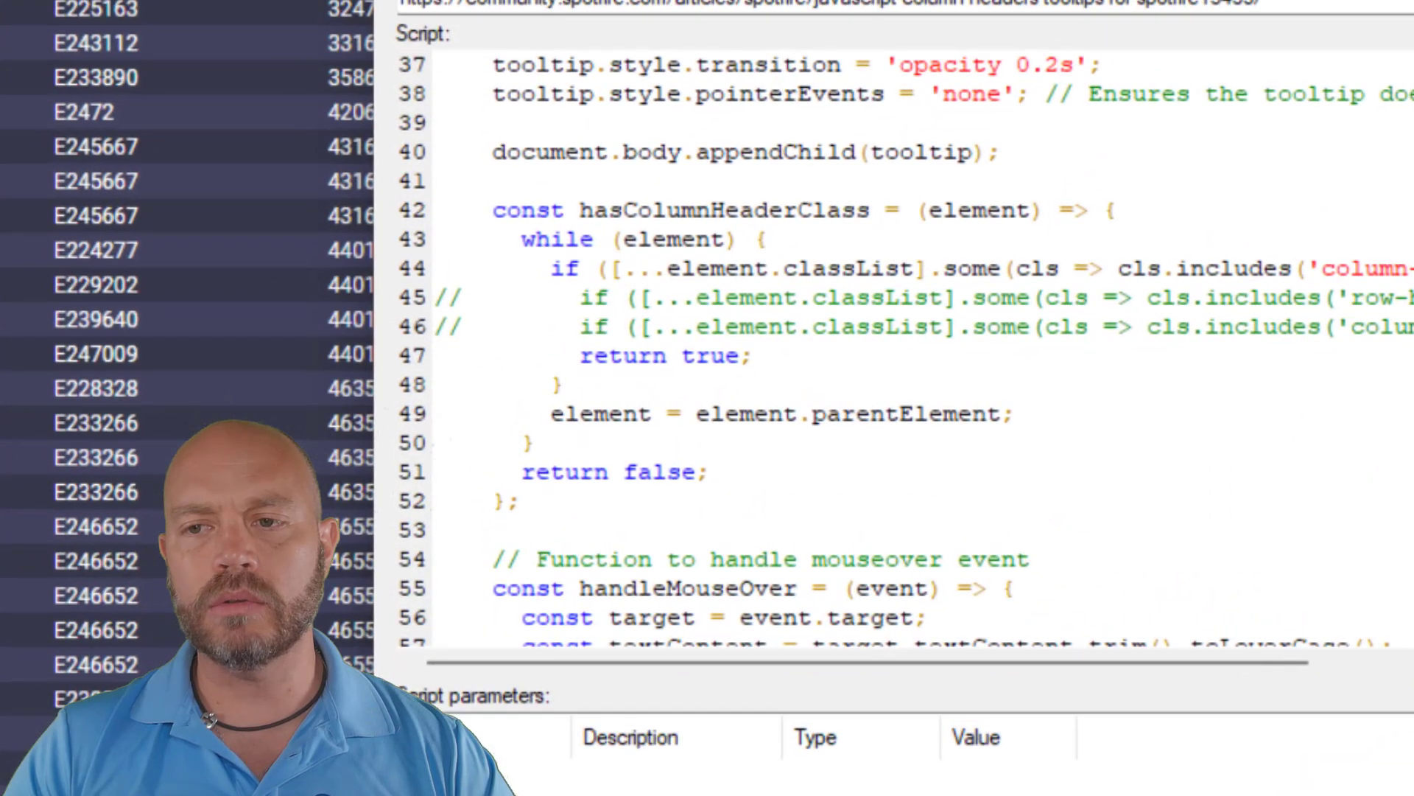
{"action": "left_click_drag", "start_coordinate": [365, 369], "coordinate": [33, 365]}
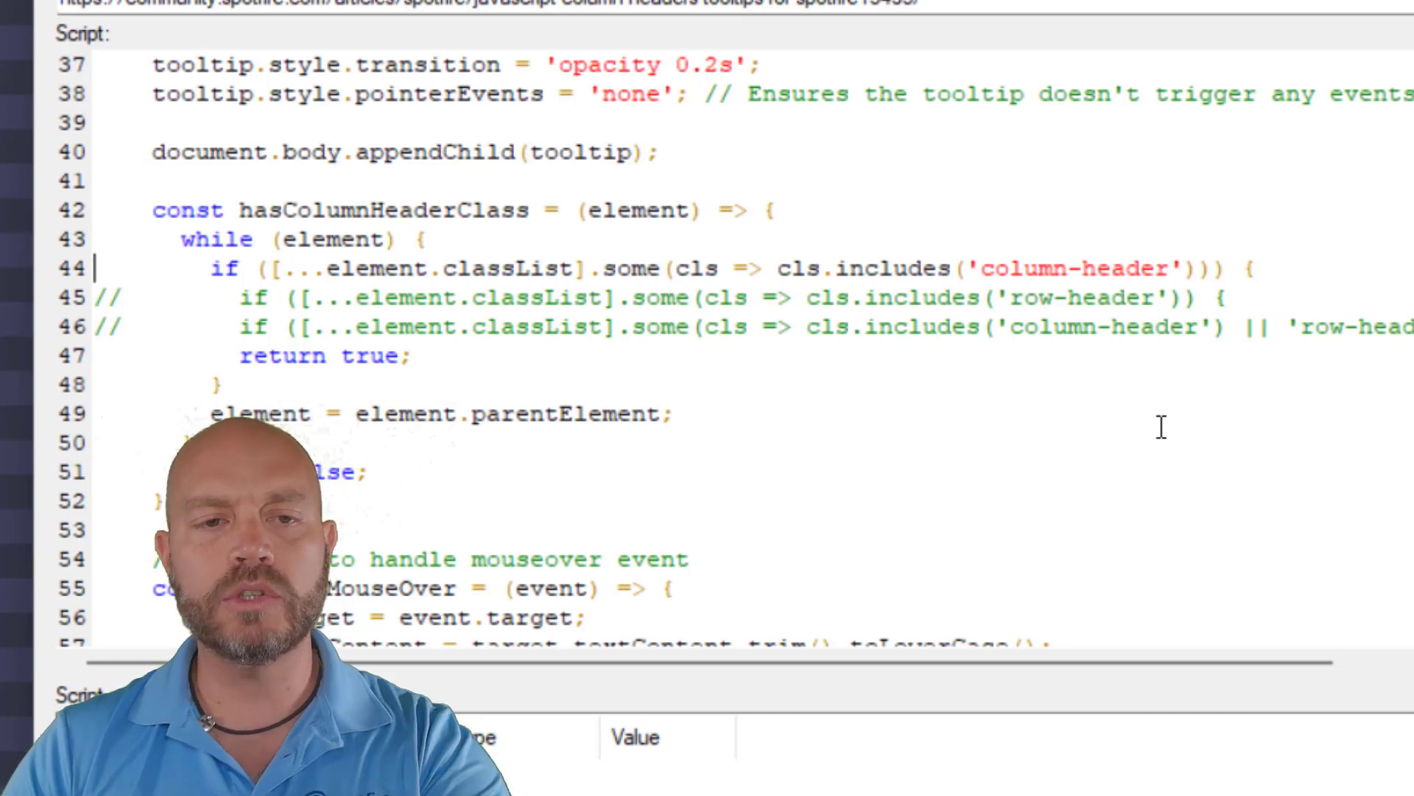
{"action": "type", "text": "//"}
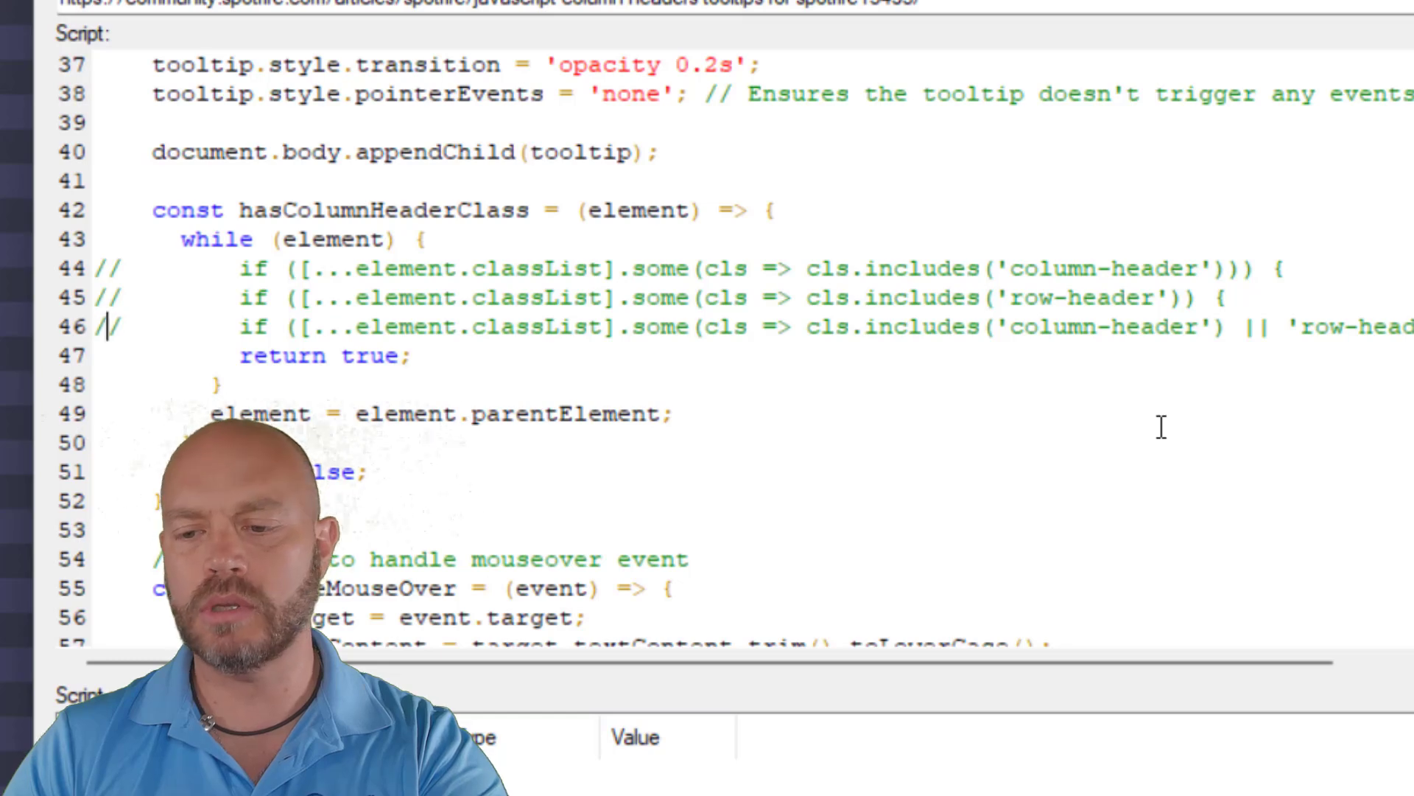
{"action": "key", "text": "BackSpace"}
{"action": "key", "text": "BackSpace"}
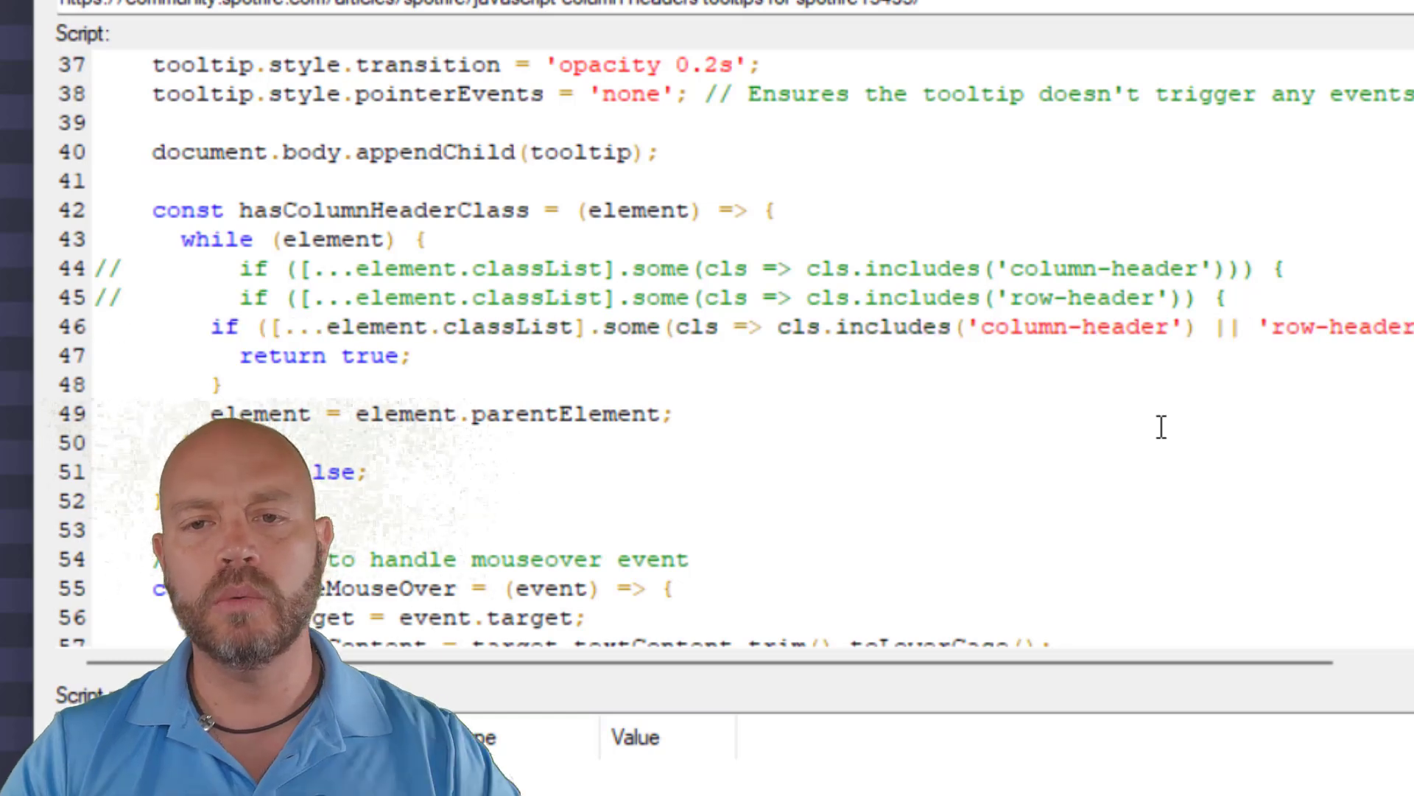
{"action": "left_click_drag", "start_coordinate": [1413, 326], "coordinate": [980, 326]}
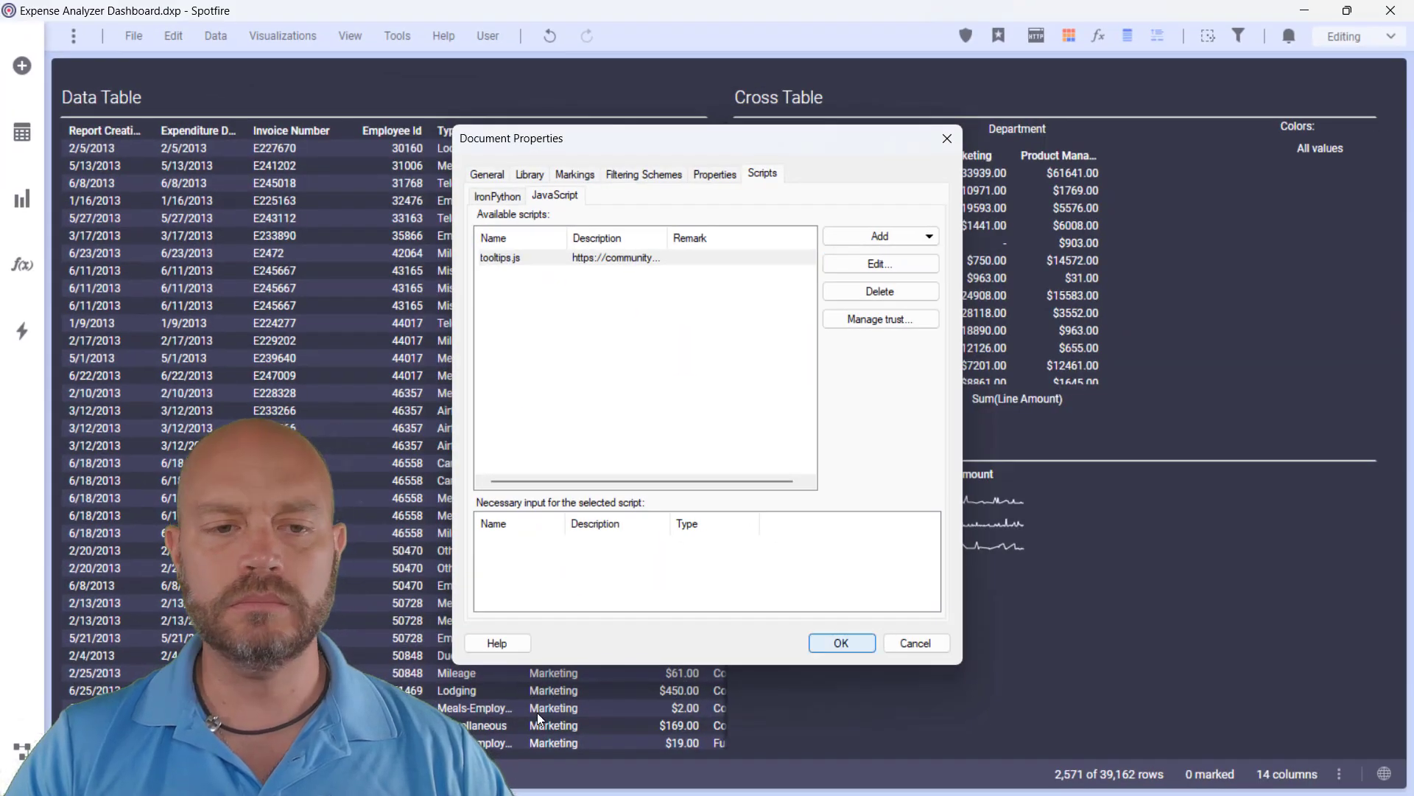
Step: Apply the script and check the tooltips on Graphical Table department rows like Finance and Product Management
{"action": "left_click", "coordinate": [842, 643]}
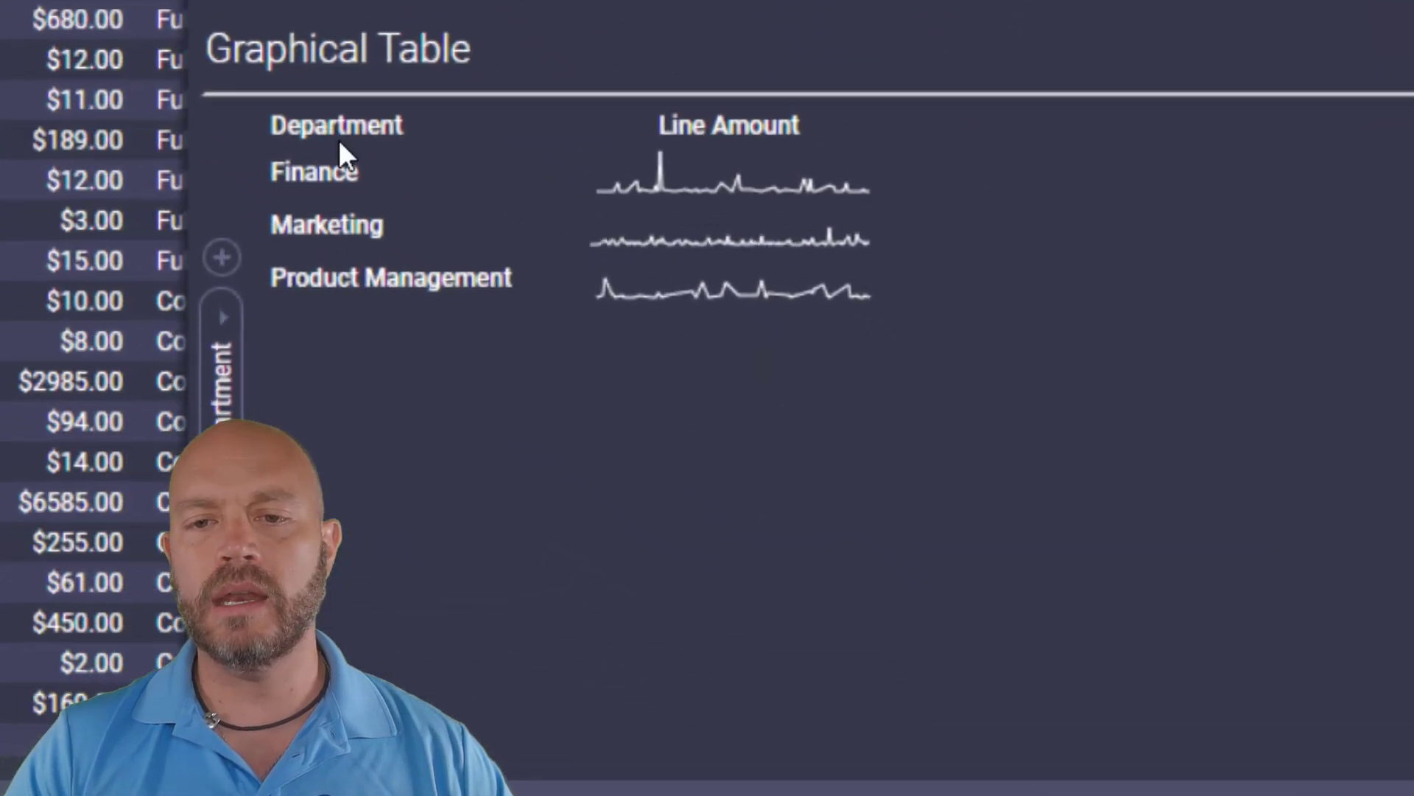
{"action": "mouse_move", "coordinate": [770, 485]}
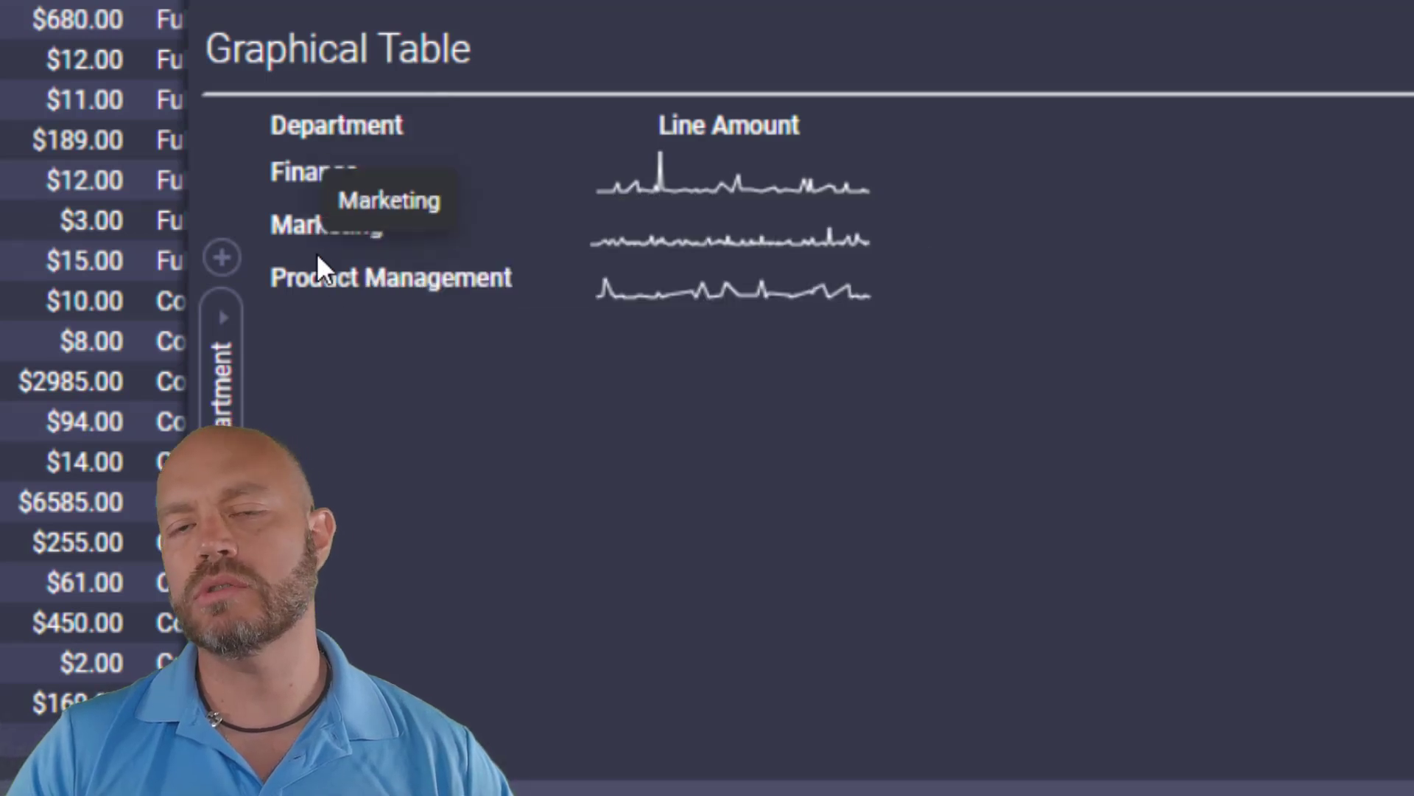
{"action": "mouse_move", "coordinate": [324, 286]}
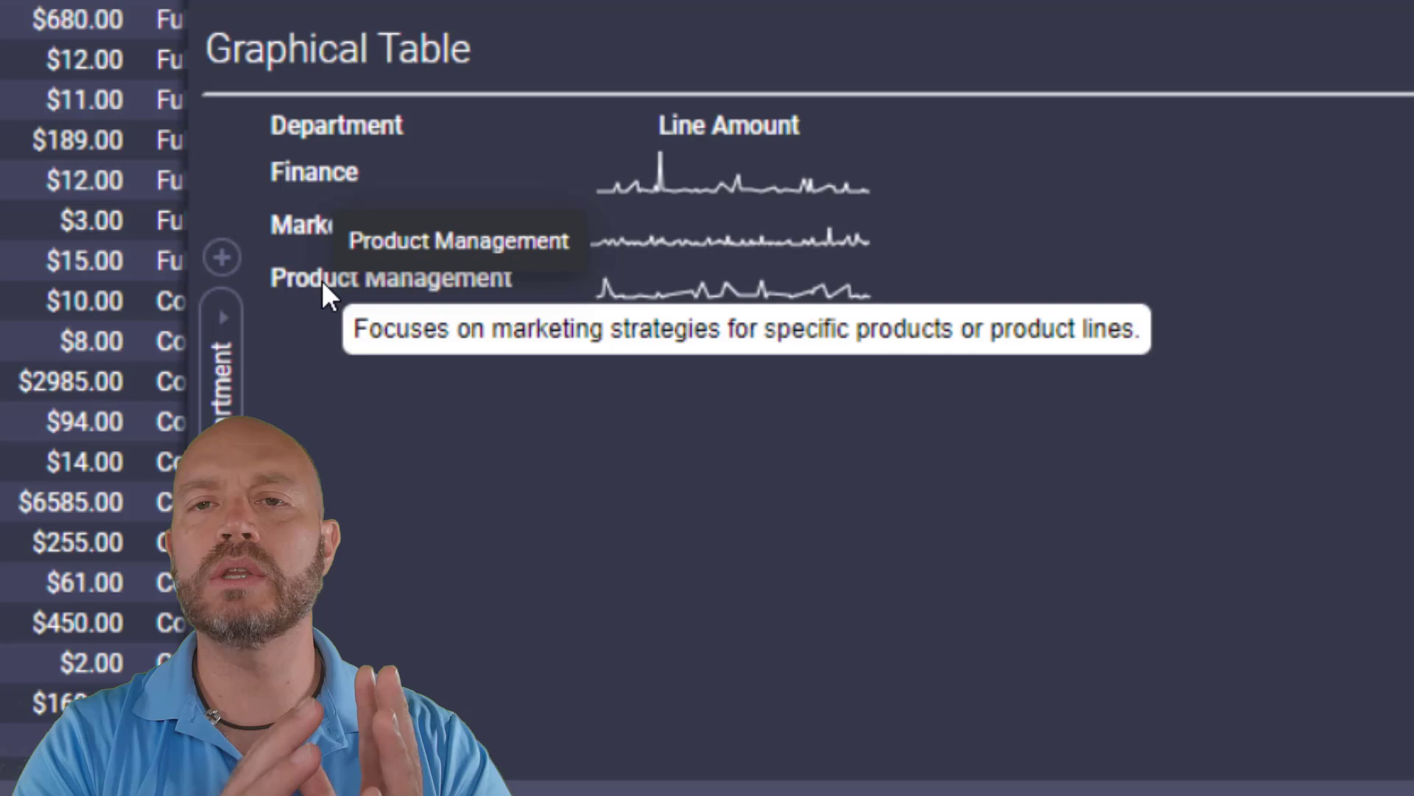